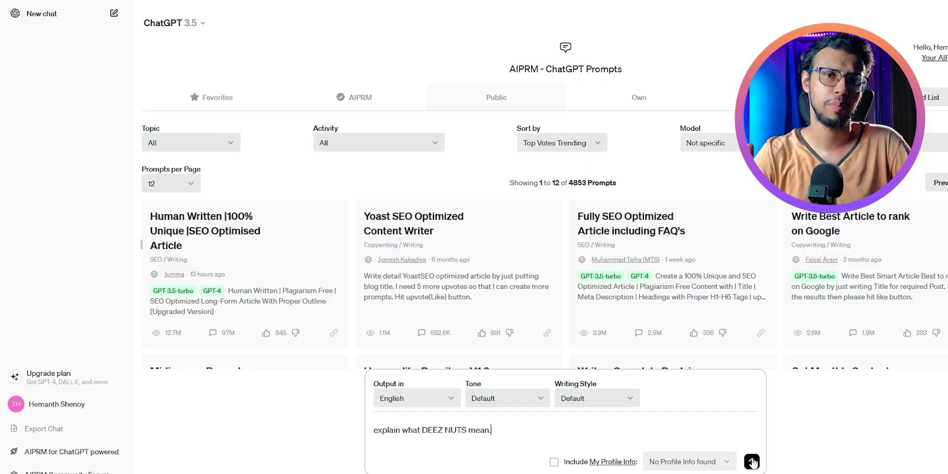
Send the AIPRM prompt 'explain what DEEZ NUTS mean.' in ChatGPT
click(751, 461)
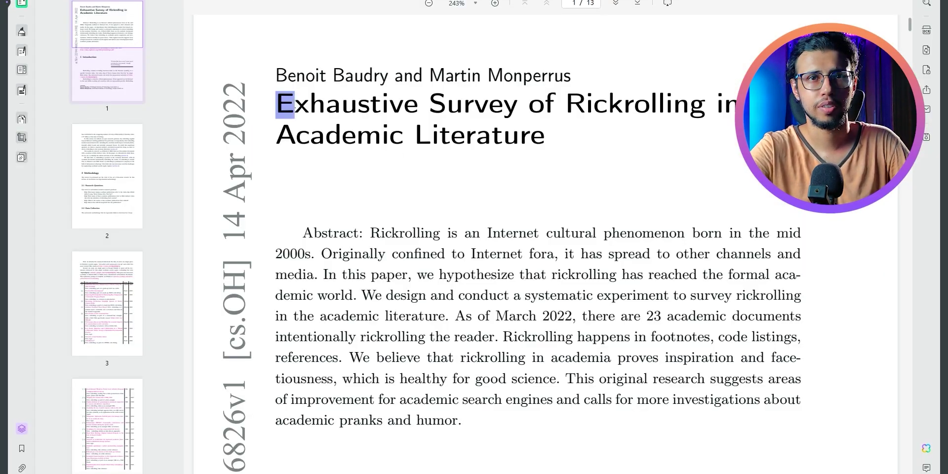
Translate the paper's two-line title into French with UPDF AI and attach it as a note
drag(294, 106, 539, 134)
click(446, 167)
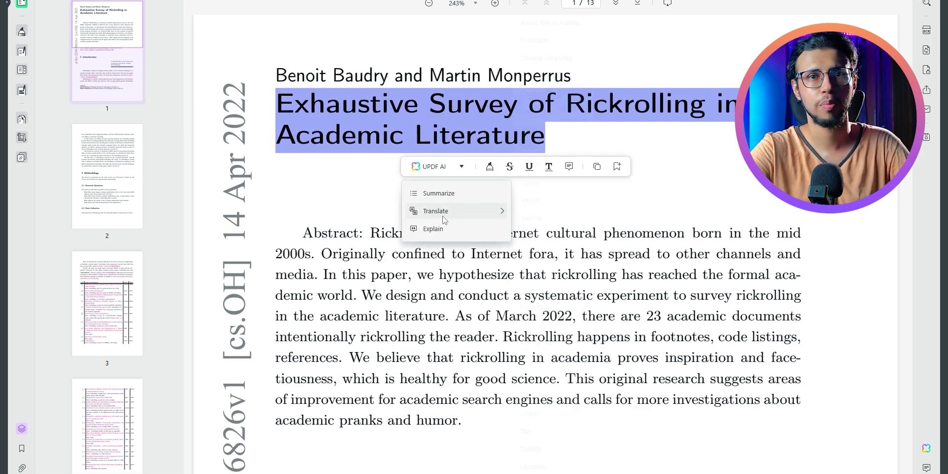
mouse_move(488, 211)
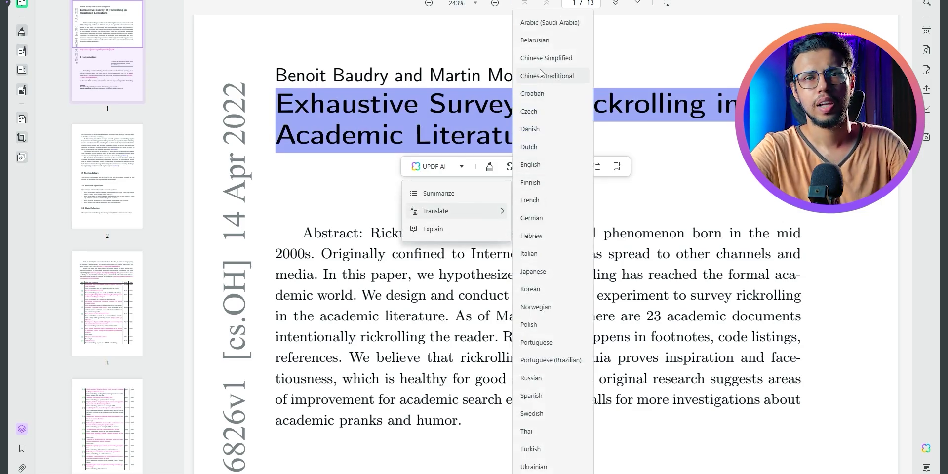
click(528, 271)
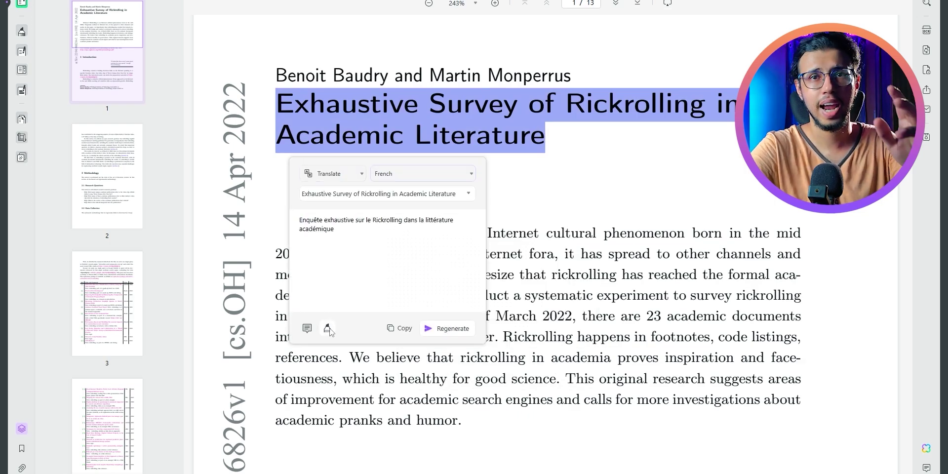
click(327, 328)
Summarize the abstract paragraph with UPDF AI and save the French summary as a sticky note
scroll(306, 148, down, 2)
drag(302, 125, 304, 167)
click(488, 335)
click(460, 364)
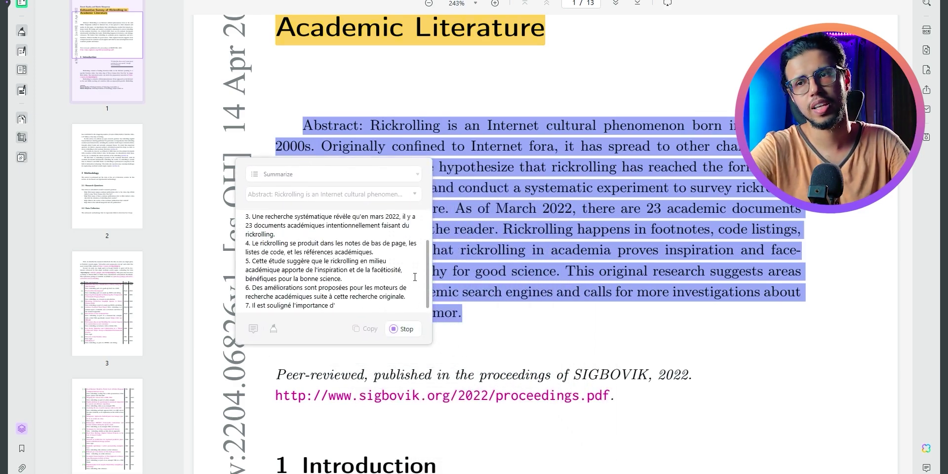
click(414, 195)
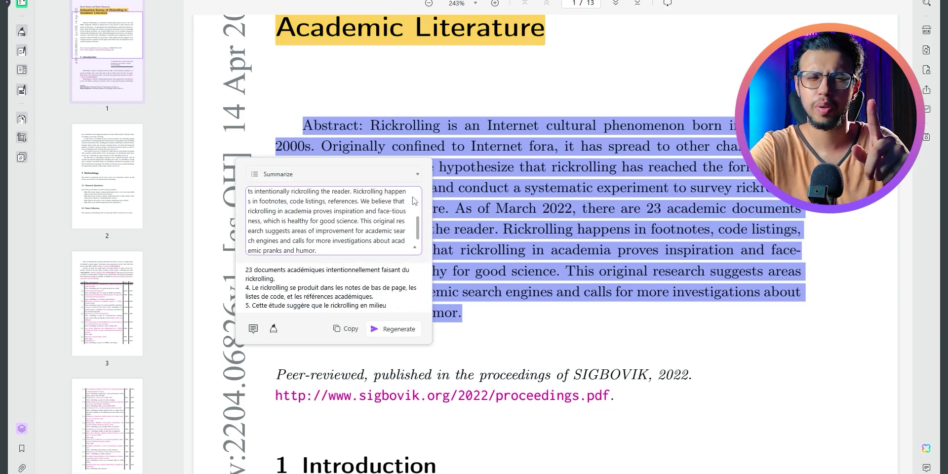
click(253, 328)
Add a pink sticky note reading 'DANGER!' to the youtu.be link in the footnote
click(254, 327)
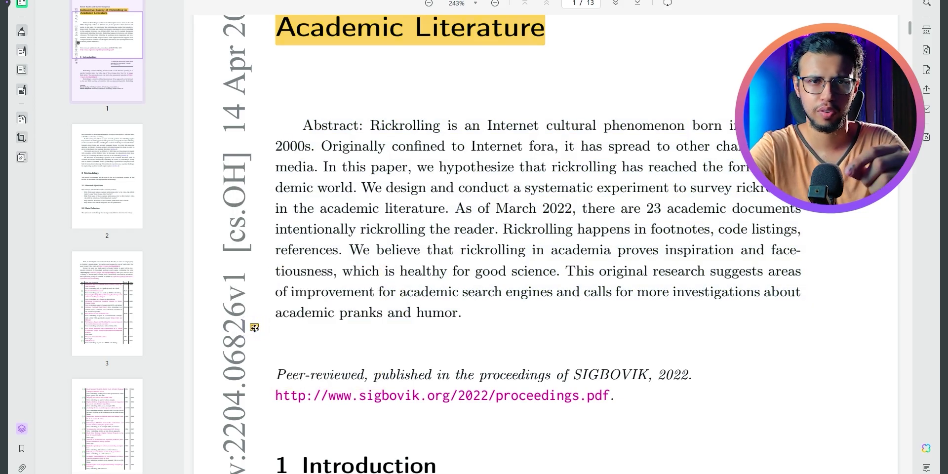
click(255, 327)
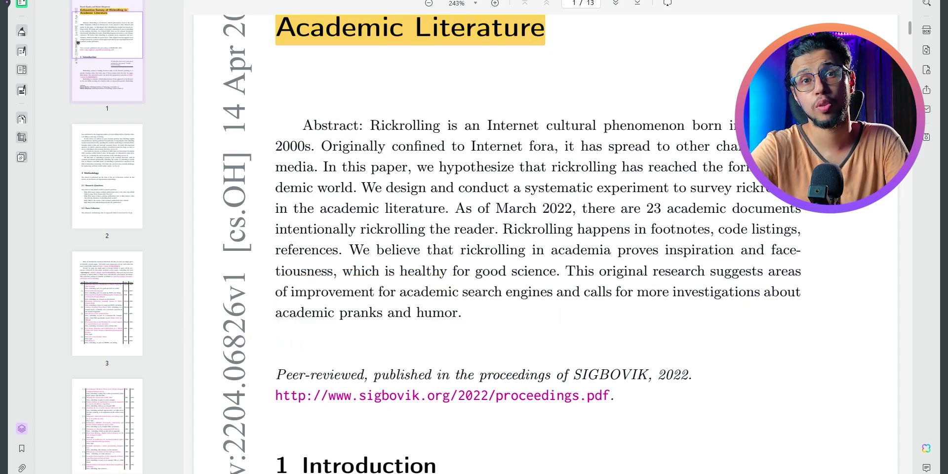
scroll(819, 304, up, 3)
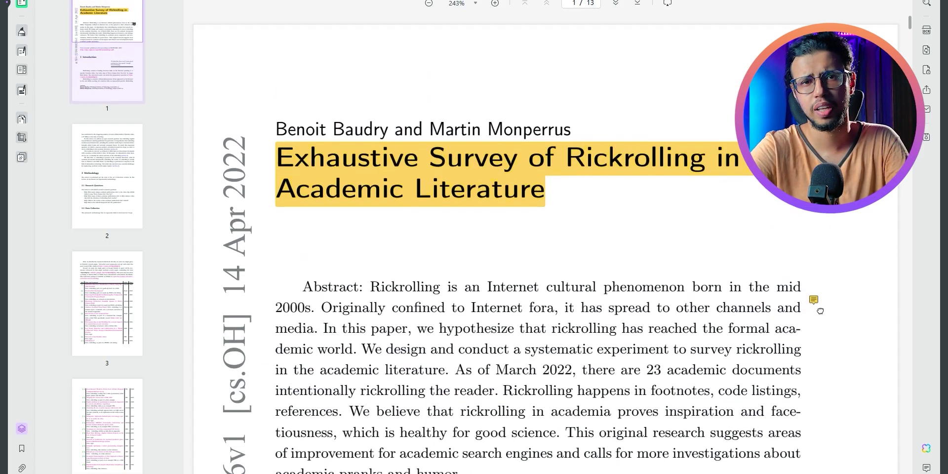
scroll(819, 303, down, 1)
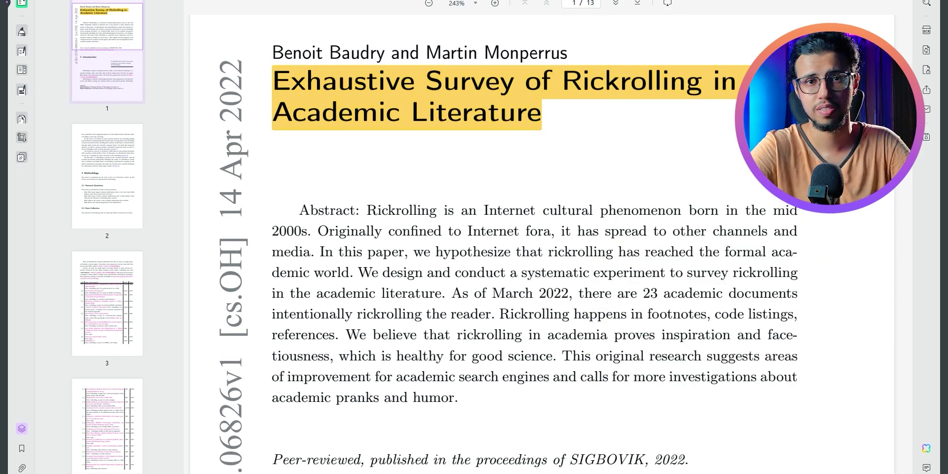
drag(272, 154, 435, 157)
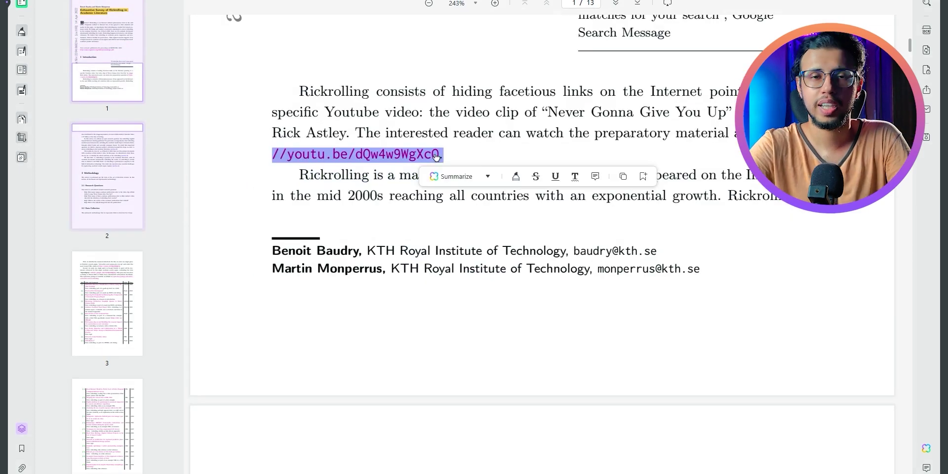
click(595, 176)
text(DANGER!)
click(572, 281)
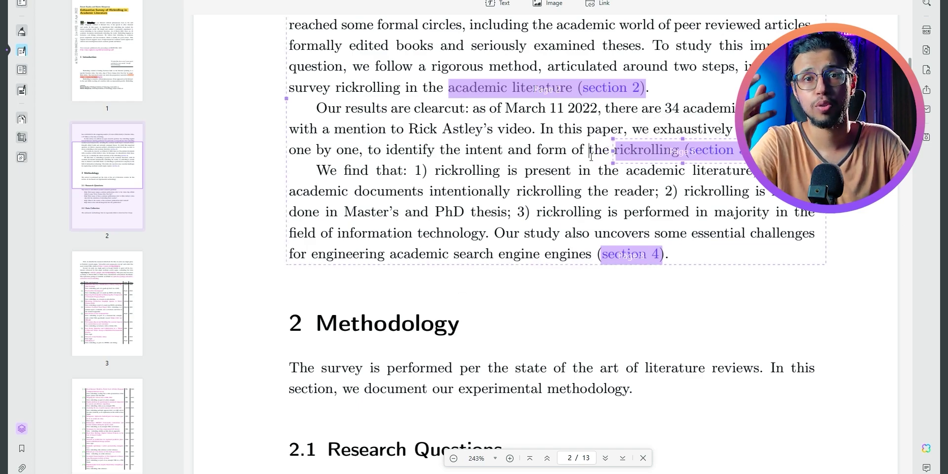
Shrink the section 2 link area to cover only '(section 2)', then show the export formats
click(709, 171)
click(546, 89)
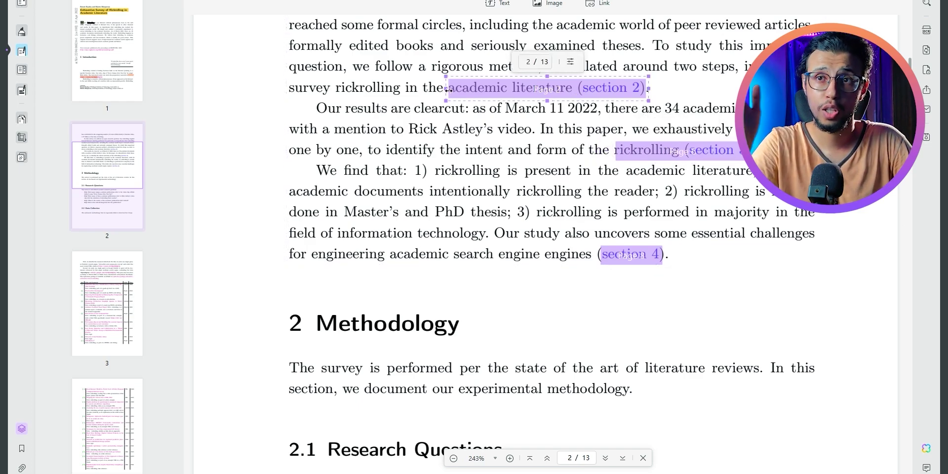
drag(447, 88, 577, 88)
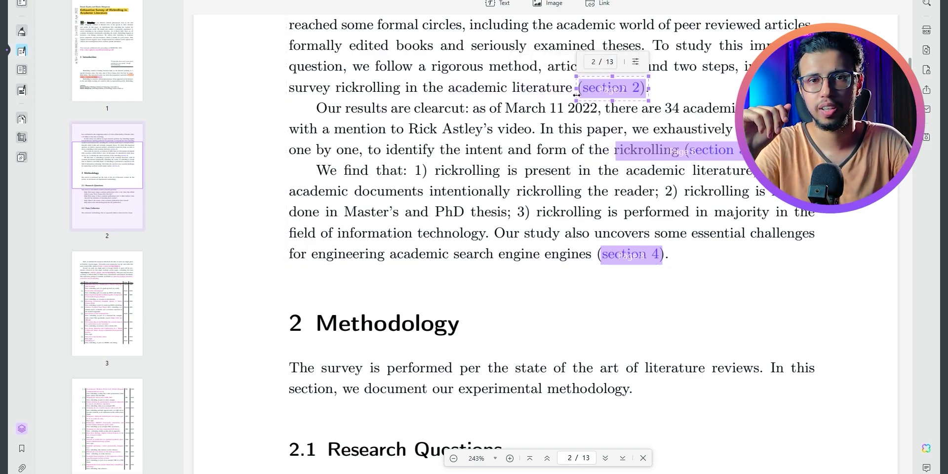
scroll(690, 92, down, 5)
click(926, 49)
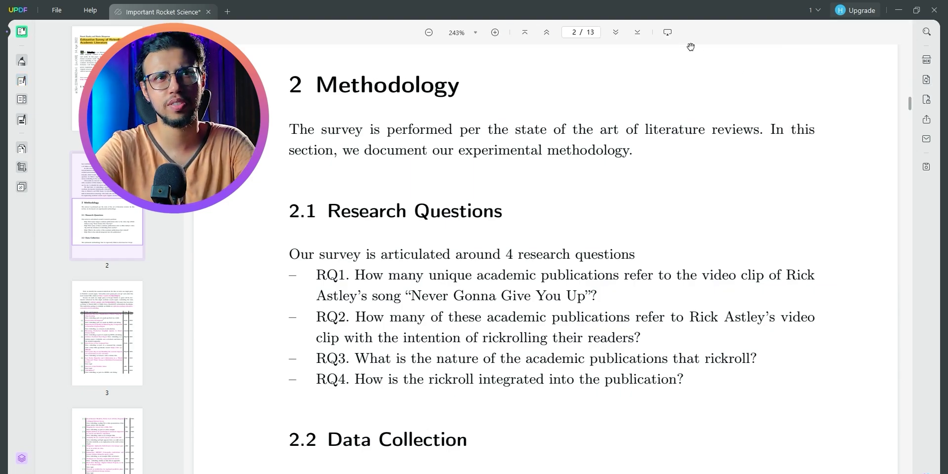
Play the paper as a slide show from page 1 and show its share link as a QR code
click(667, 32)
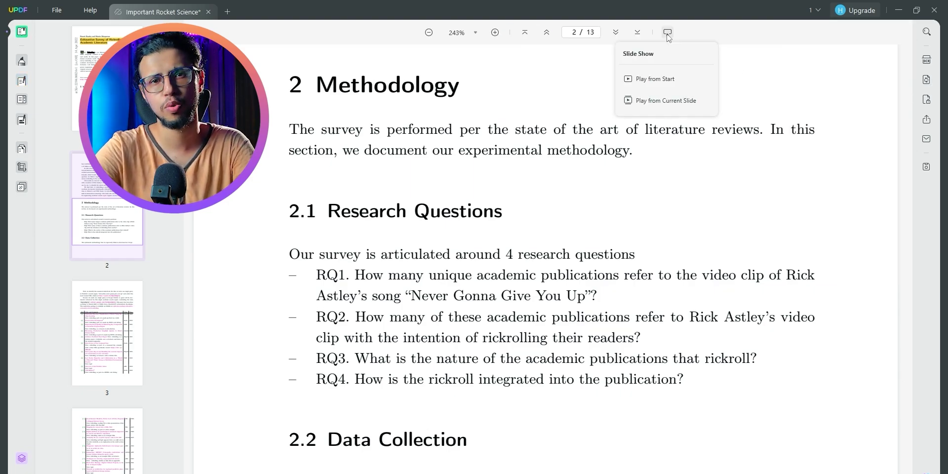
click(655, 79)
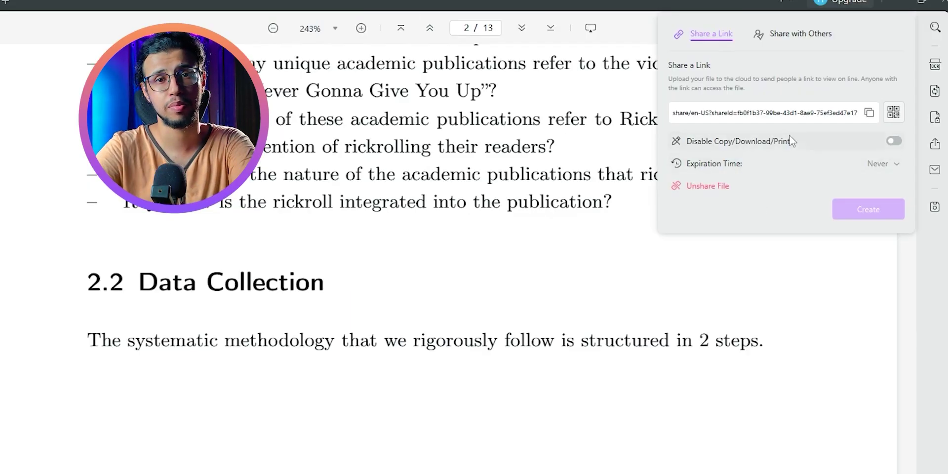
click(891, 113)
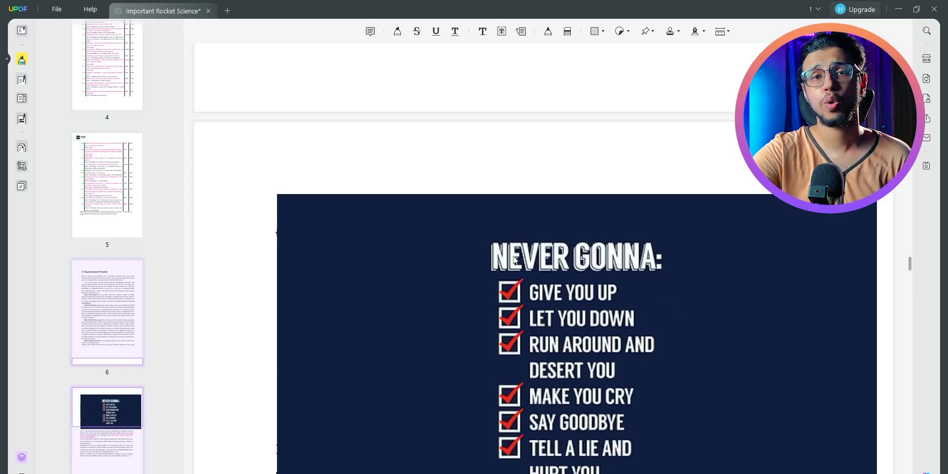
scroll(514, 260, down, 1)
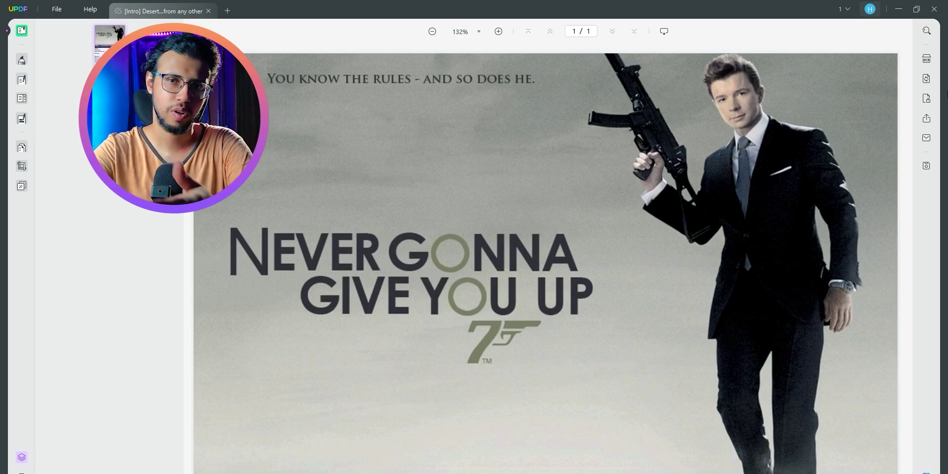
OCR the poster's current page as an image-only PDF and save the searchable astleyt_OCR copy
click(926, 59)
click(801, 60)
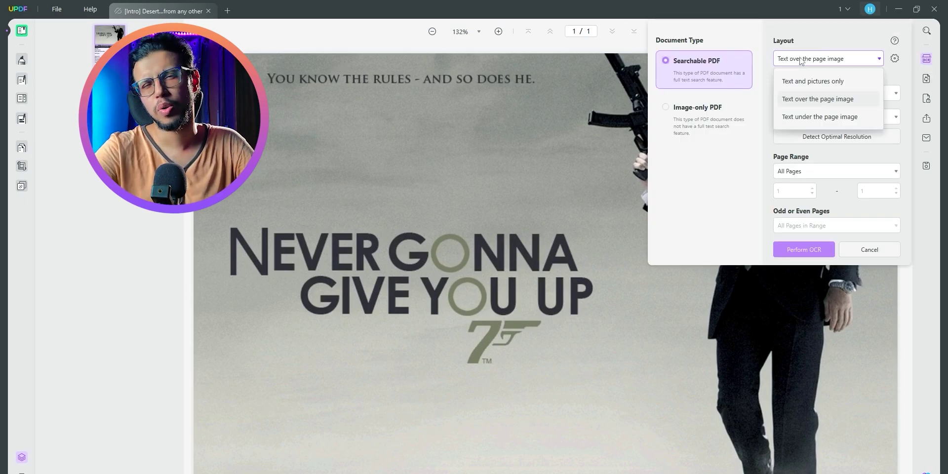
click(813, 82)
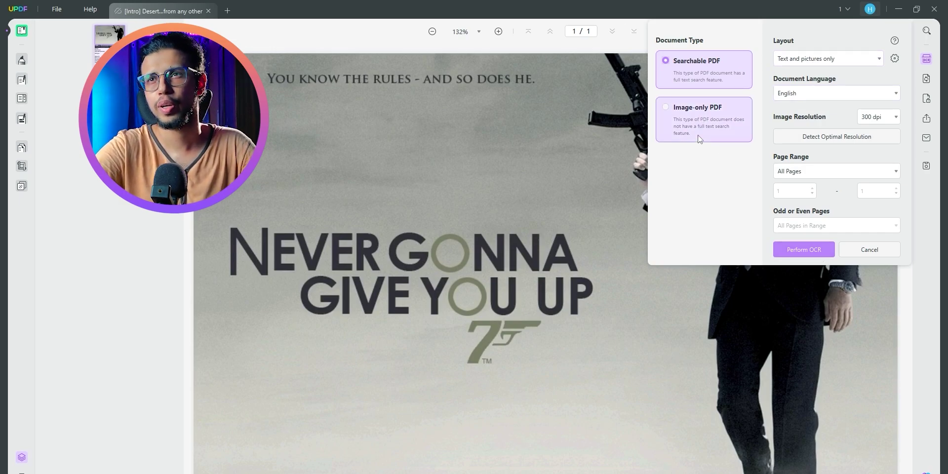
click(708, 110)
click(836, 169)
click(815, 202)
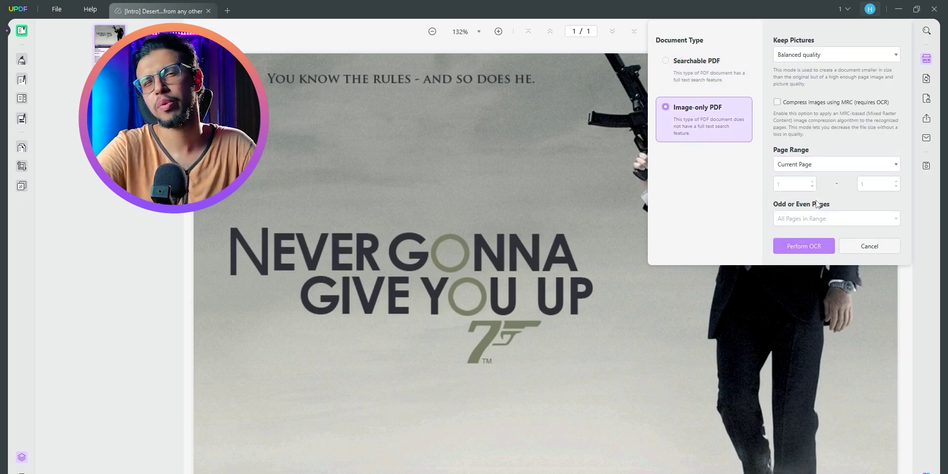
click(807, 247)
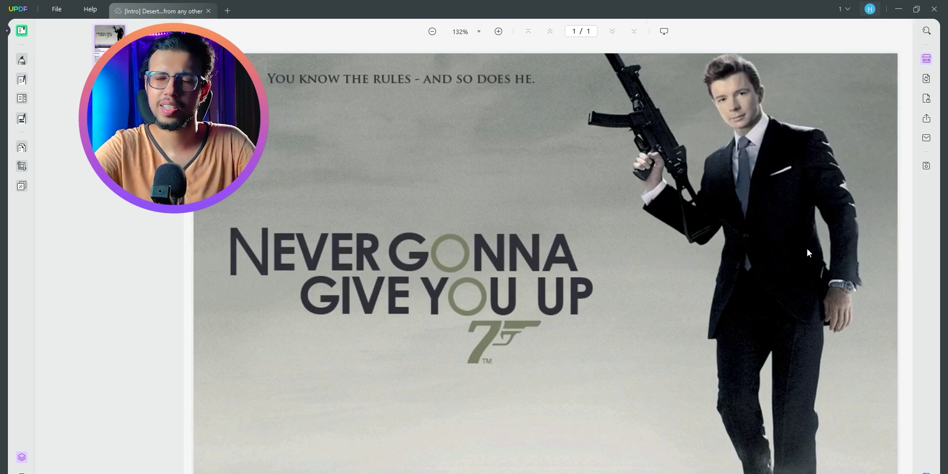
click(848, 293)
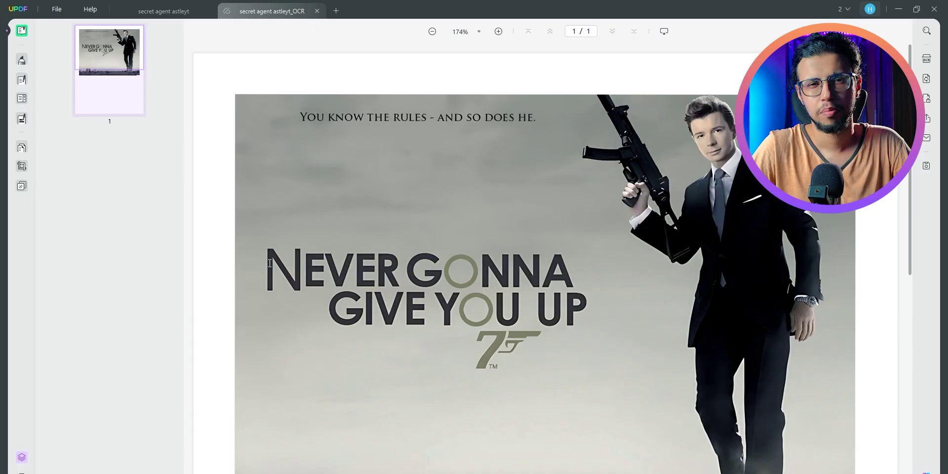
drag(267, 256, 564, 293)
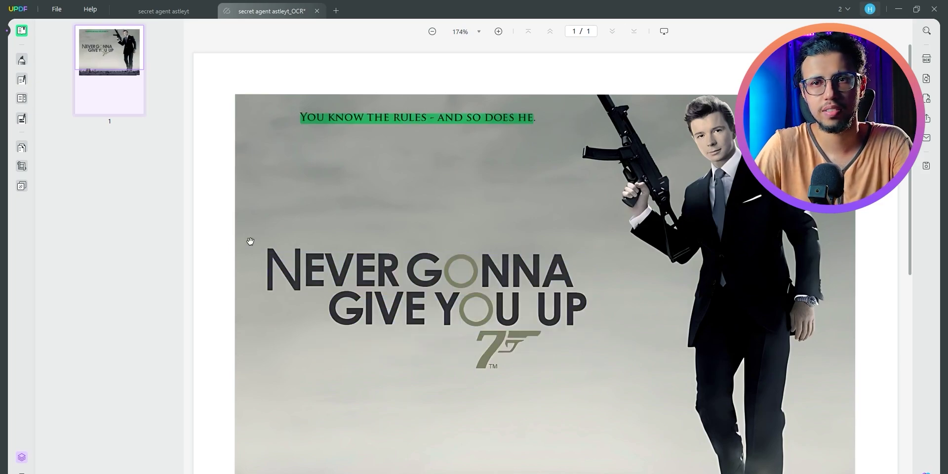
Capture a screenshot of the poster title area and view the clipboard history
key(super+shift+s)
drag(260, 236, 608, 387)
key(super+v)
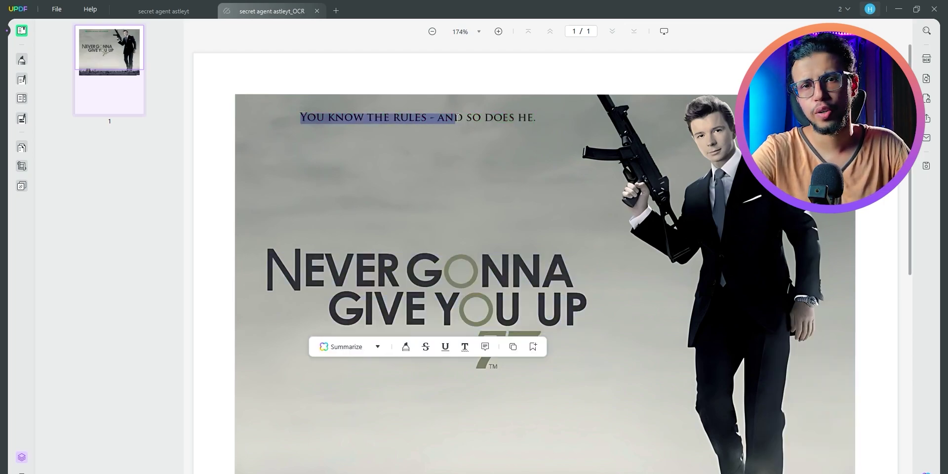
Highlight the line 'You know the rules - and so does he.' in yellow
drag(527, 117, 536, 118)
right_click(534, 130)
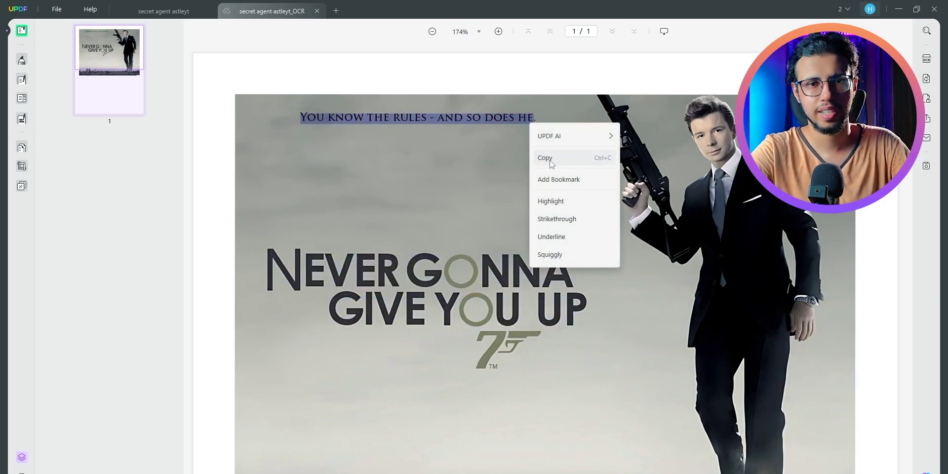
click(549, 201)
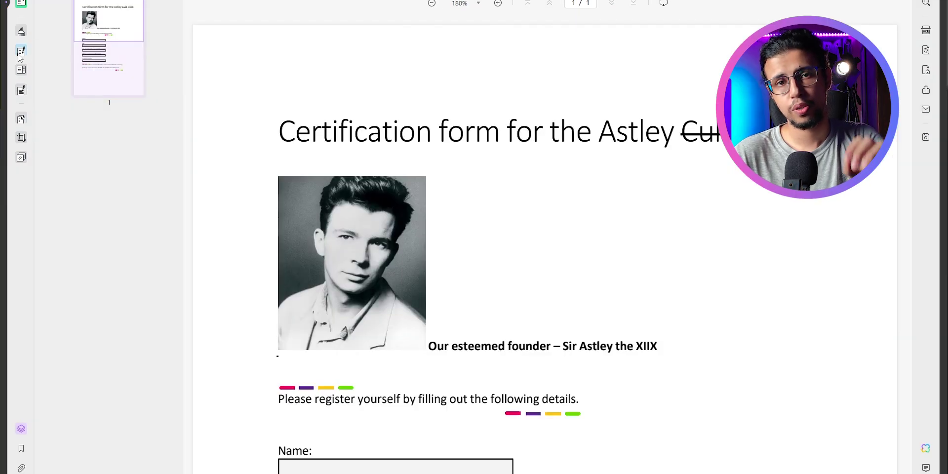
Edit the form's title text and shift the red dash beside the purple dash in edit mode
click(21, 52)
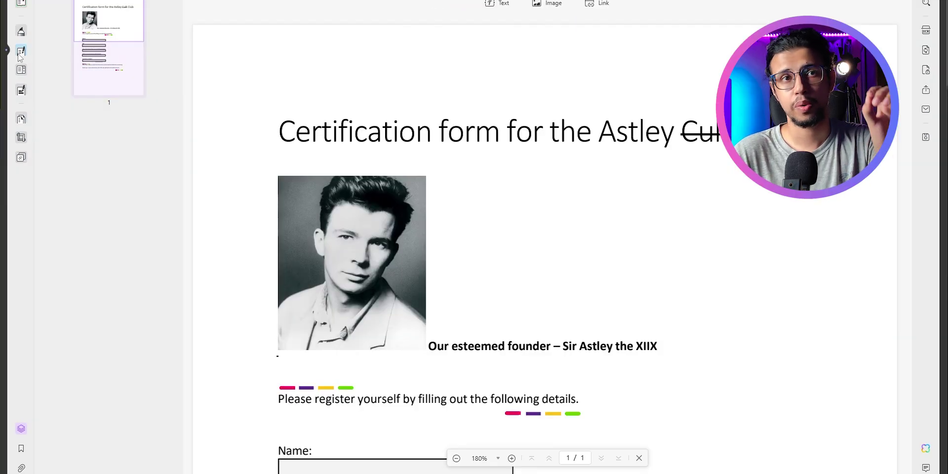
click(500, 133)
drag(447, 134, 516, 134)
click(575, 133)
click(660, 133)
scroll(556, 197, down, 4)
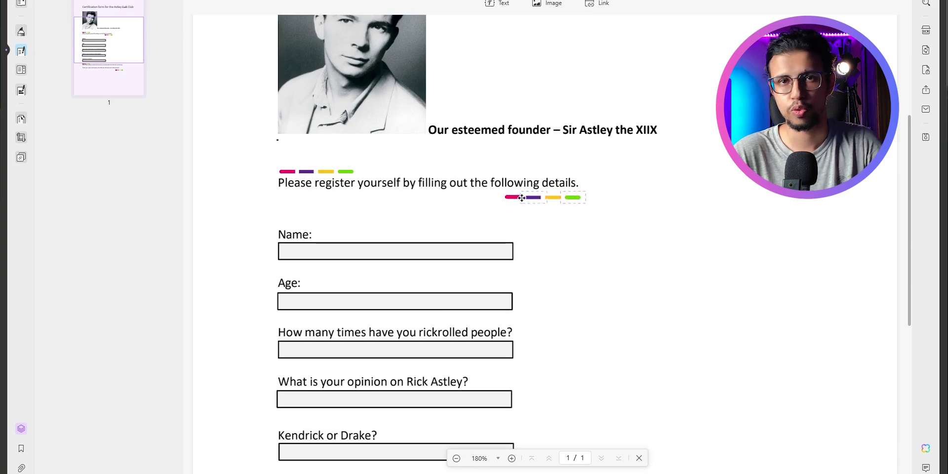
drag(518, 198, 452, 199)
drag(510, 199, 516, 198)
click(305, 251)
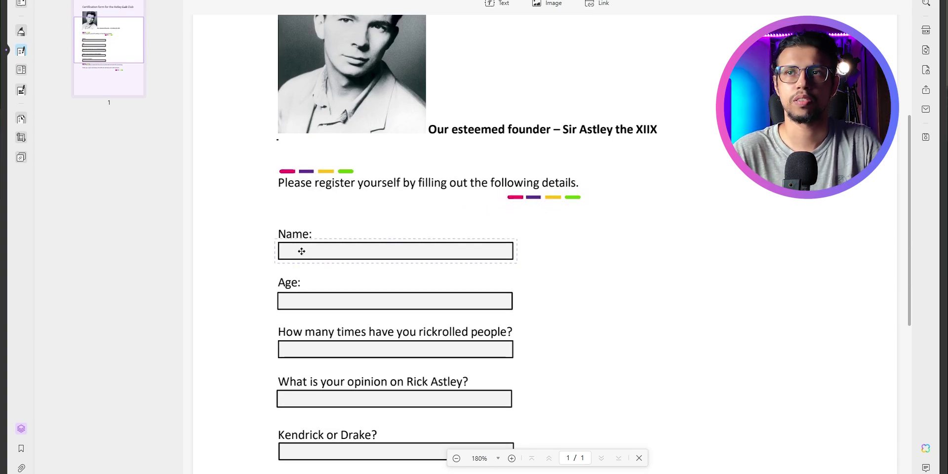
Run Auto Form Field Recognition to create the Name, Age, How, What and Kendrick fields
click(22, 69)
click(676, 3)
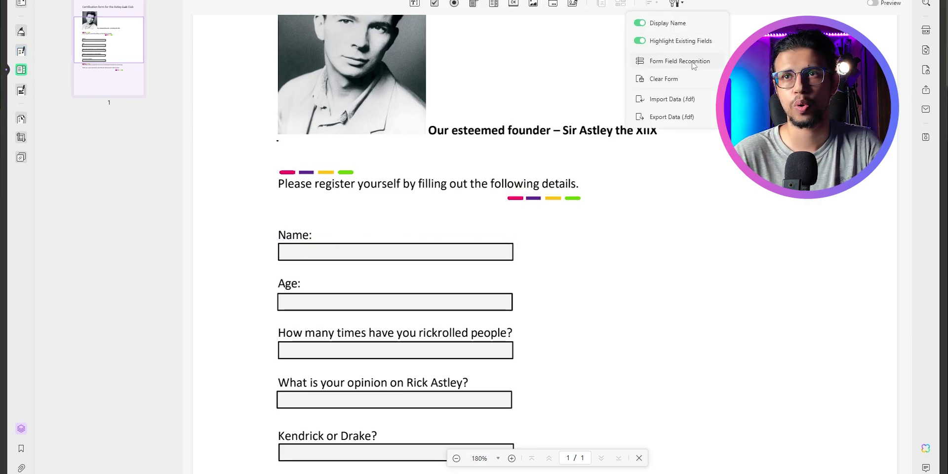
click(674, 61)
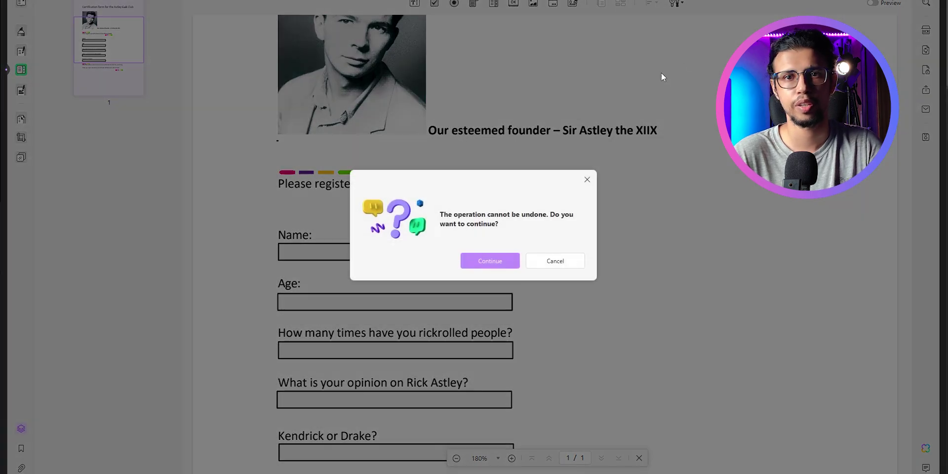
click(497, 262)
scroll(467, 279, down, 3)
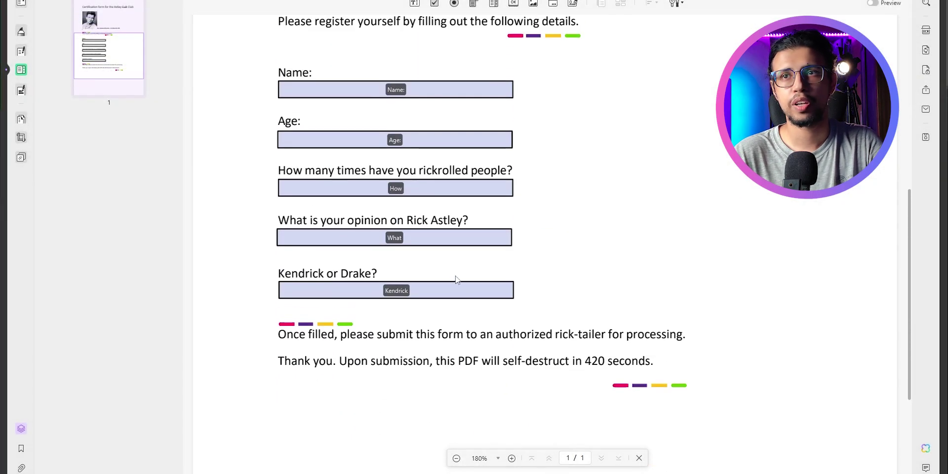
scroll(395, 143, up, 1)
Make the Name field Hidden with rich text formatting allowed, then review its Style and Action settings
click(406, 146)
double_click(407, 146)
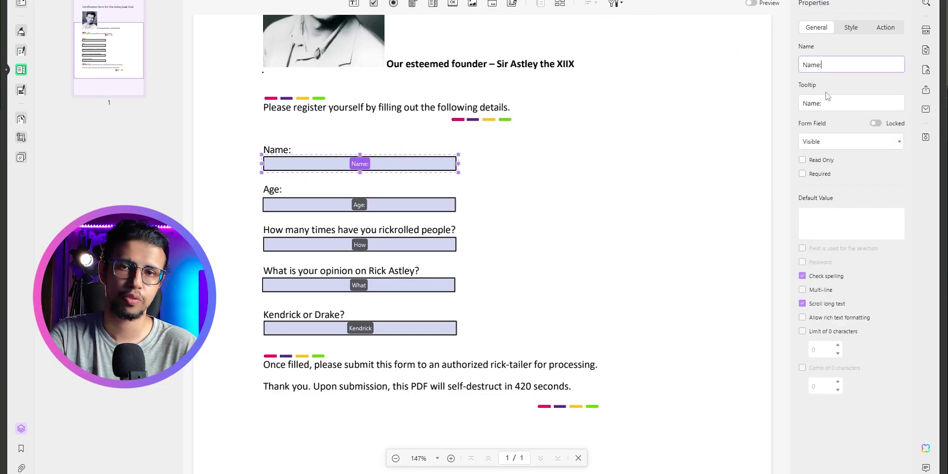
click(817, 143)
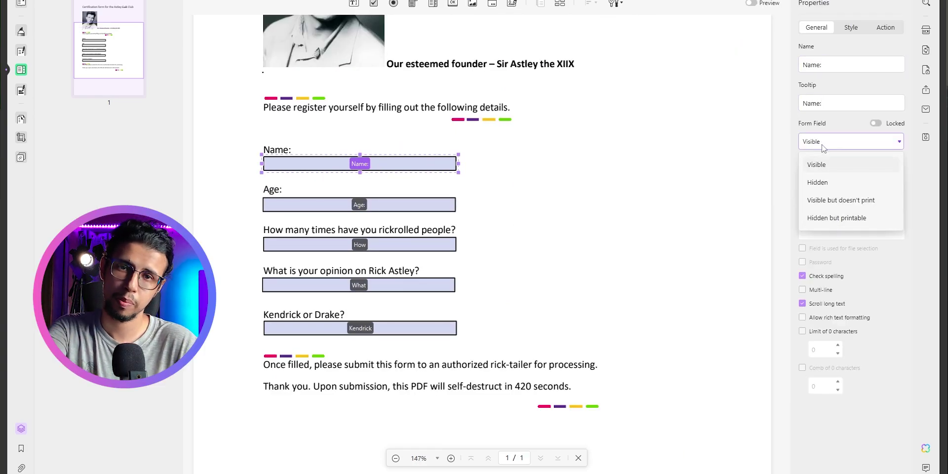
click(827, 183)
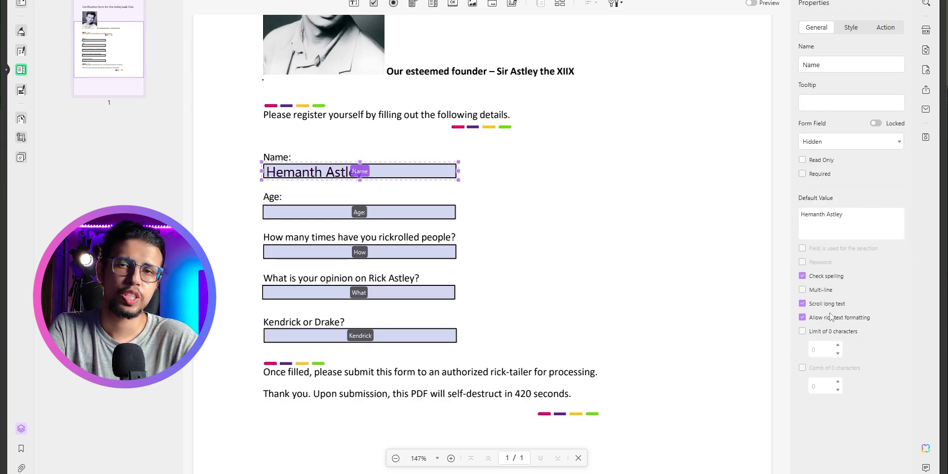
click(828, 320)
click(850, 28)
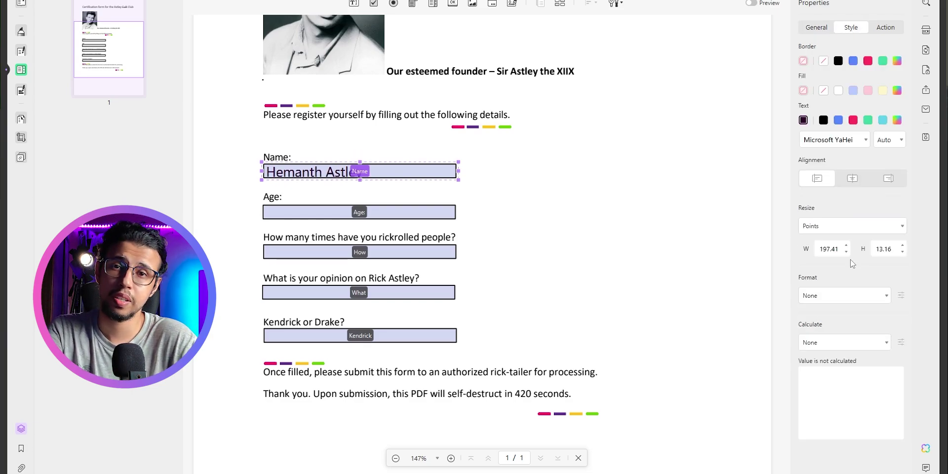
click(885, 27)
click(838, 69)
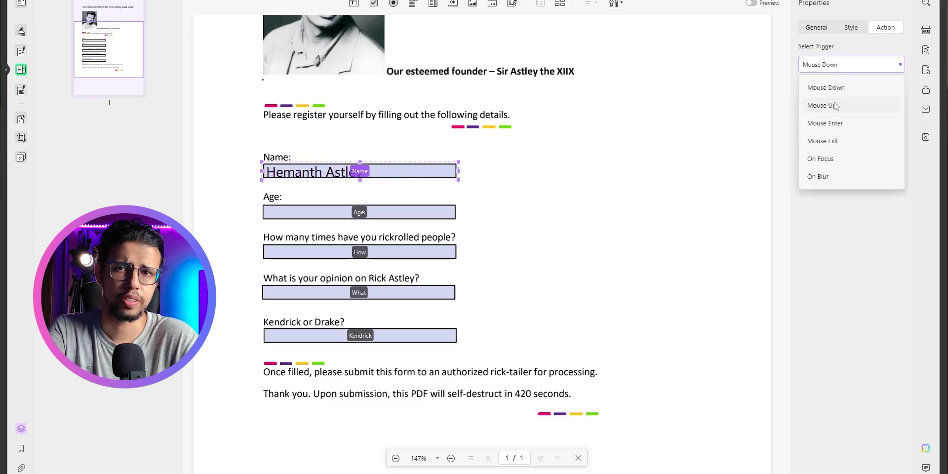
Preview the filled form: age 69, 420,000 rickrolls, 'He the goat' and 'Rick'
click(830, 209)
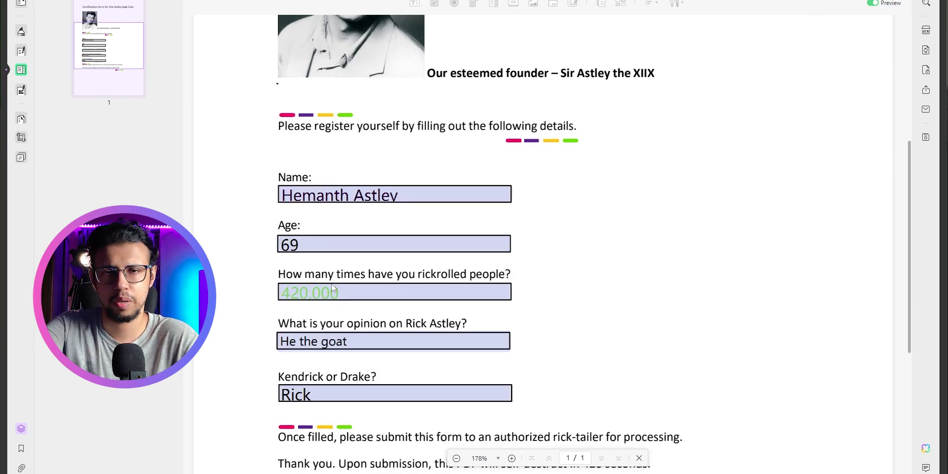
scroll(337, 295, down, 5)
scroll(339, 349, up, 3)
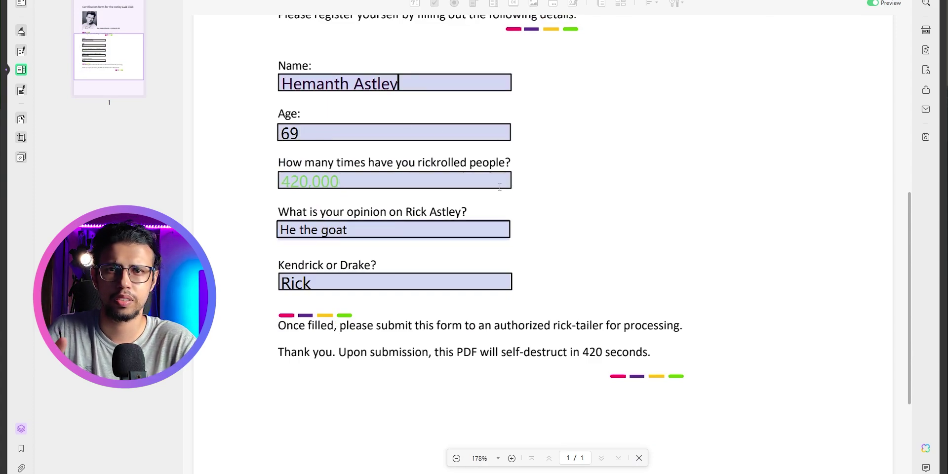
scroll(566, 239, up, 1)
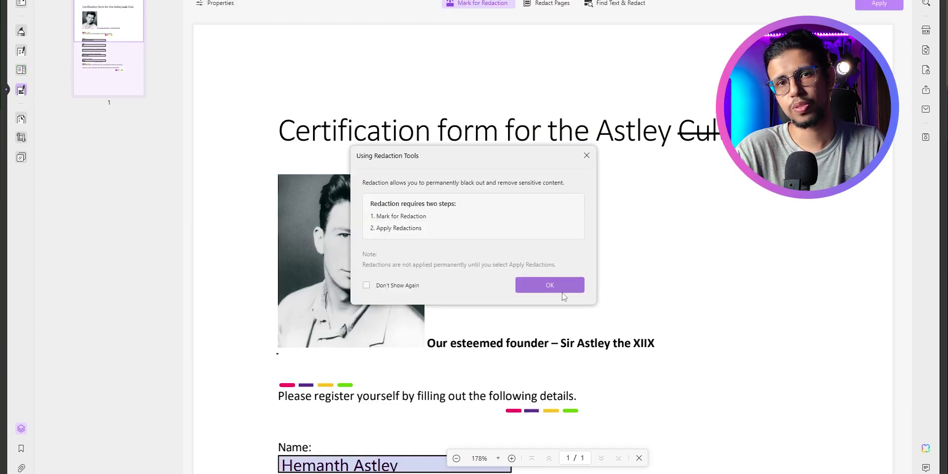
Permanently redact the words '420 seconds' in the closing sentence
click(561, 287)
scroll(562, 287, down, 2)
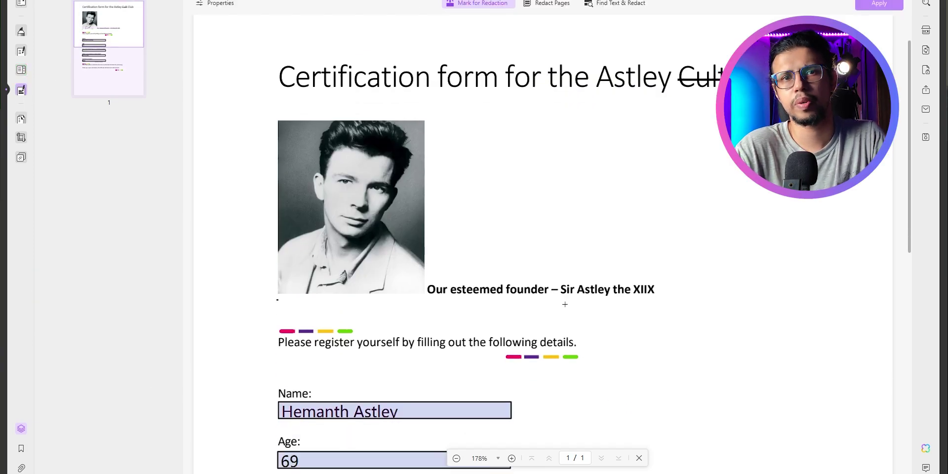
scroll(430, 336, down, 7)
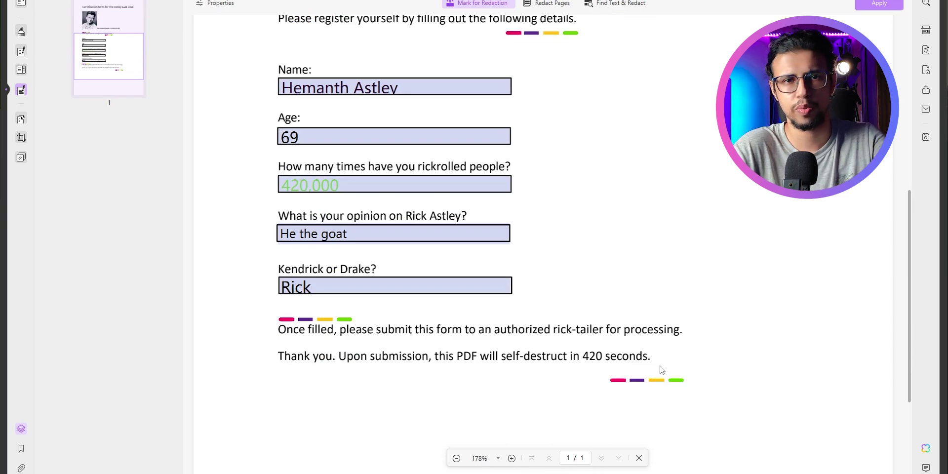
click(571, 350)
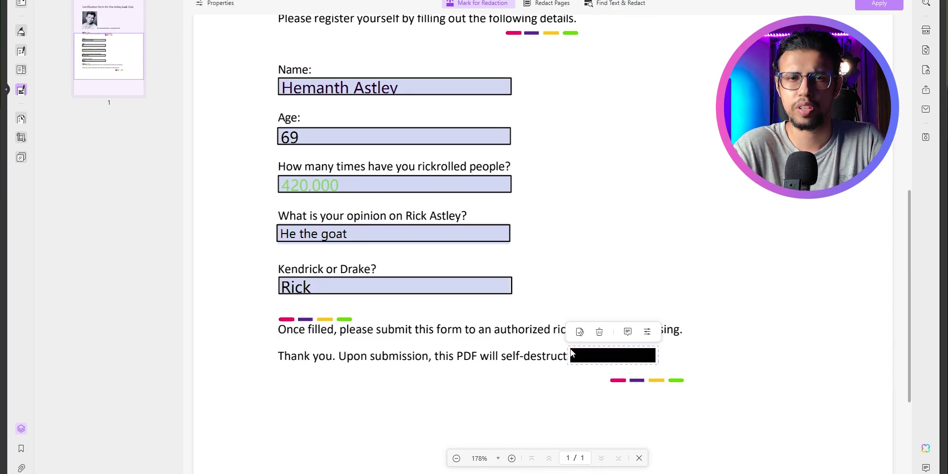
click(873, 5)
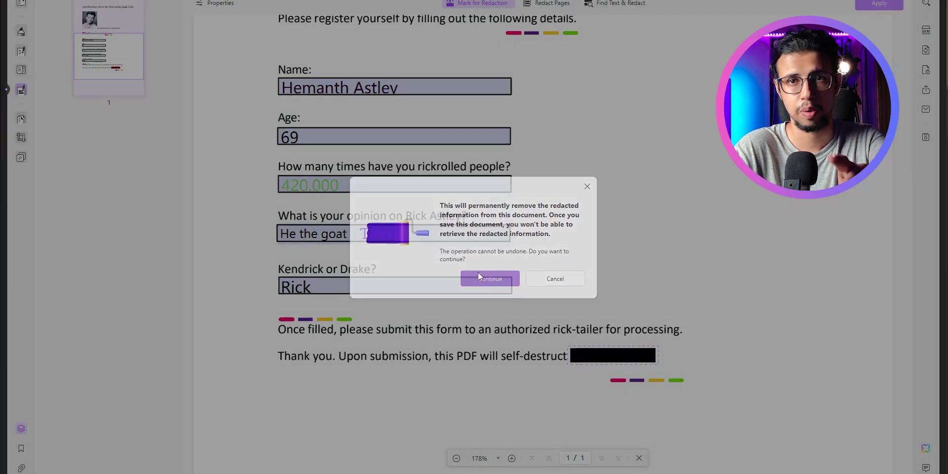
click(478, 275)
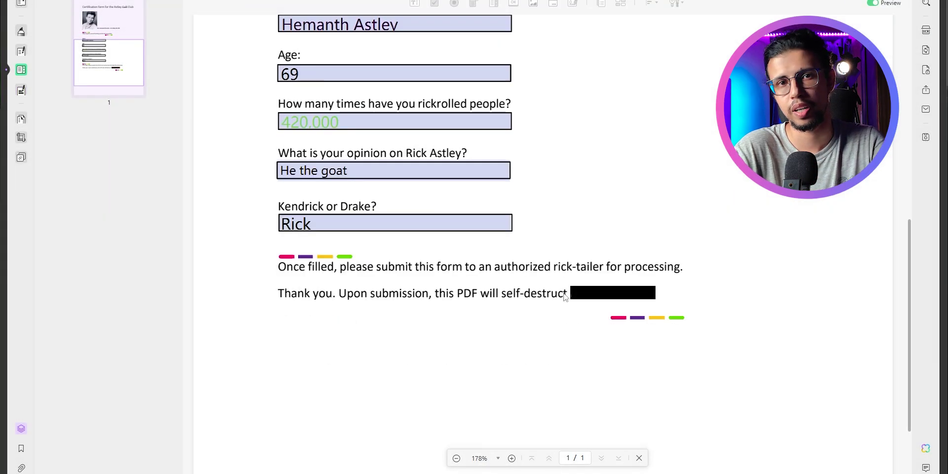
Edit the closing paragraph text of the form
scroll(474, 237, up, 5)
scroll(468, 174, down, 8)
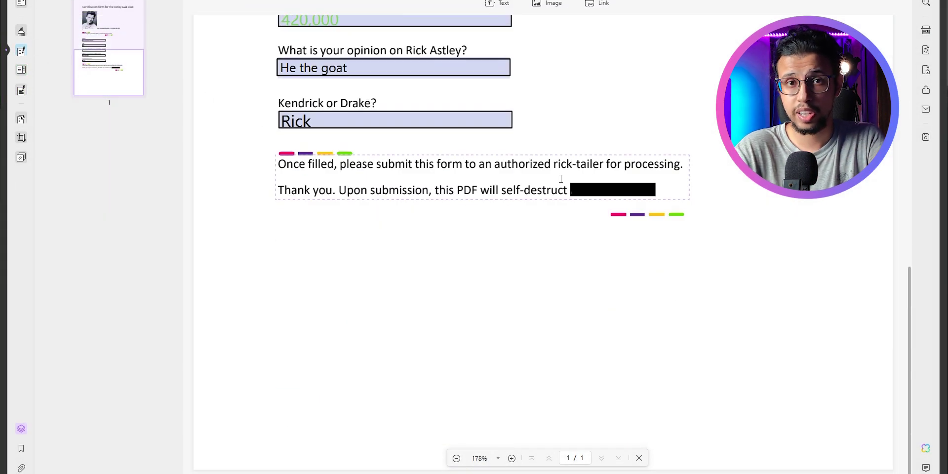
click(593, 188)
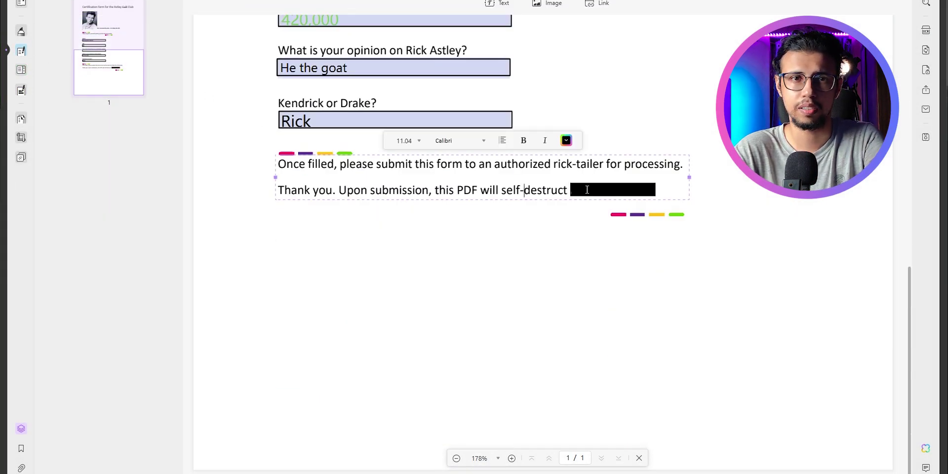
click(609, 242)
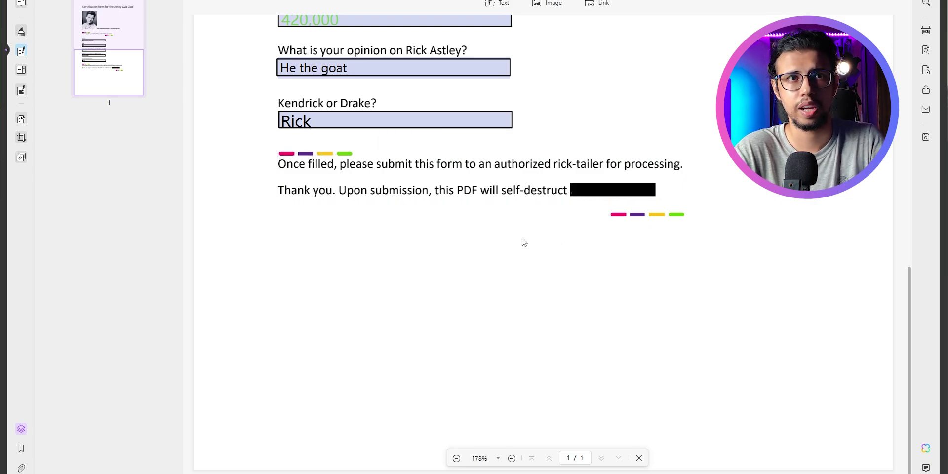
Show the Encrypt with Password options for the certification form
scroll(521, 281, up, 2)
scroll(523, 283, up, 5)
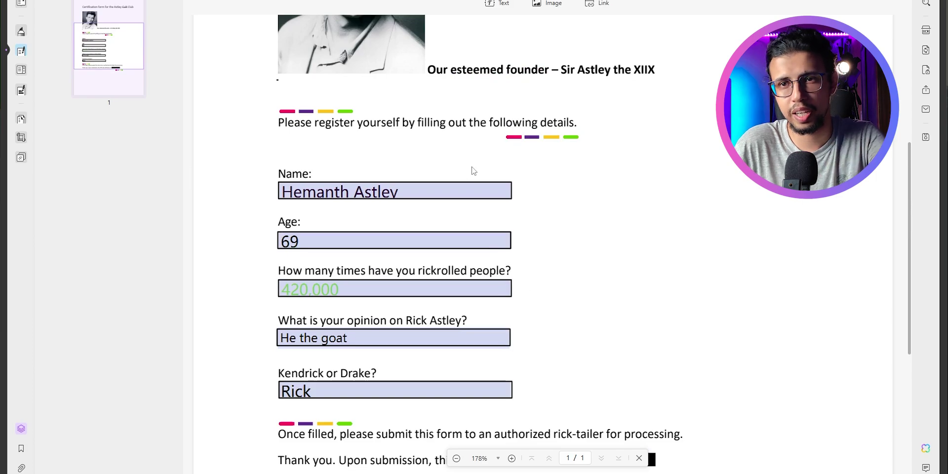
scroll(554, 245, up, 5)
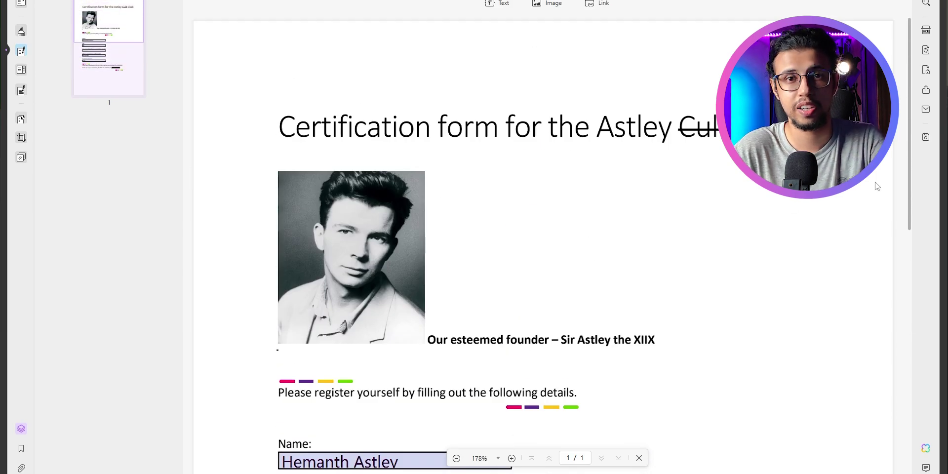
click(925, 69)
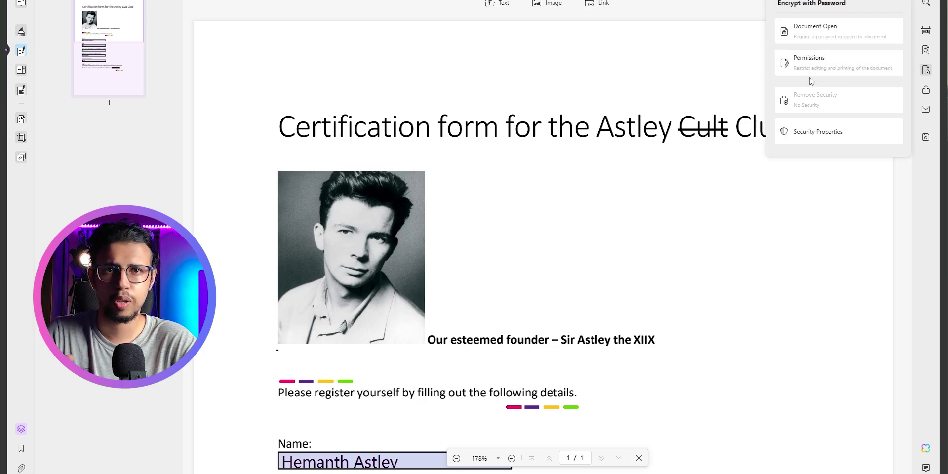
Open the Permissions password setup, then cancel it without setting a password
click(809, 33)
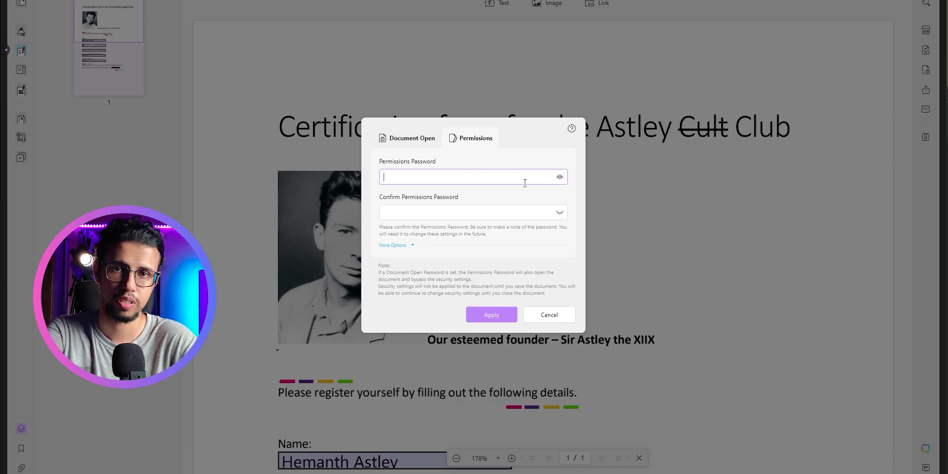
click(547, 315)
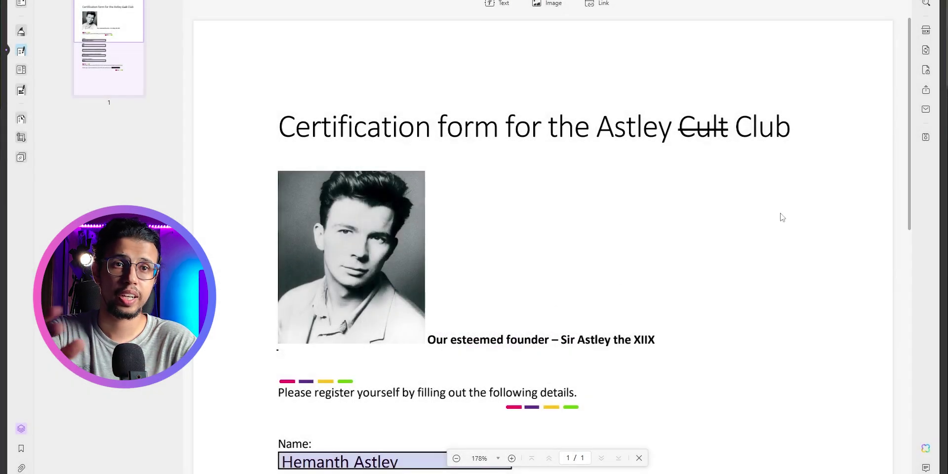
Compare Reduce File Size levels against the 0.13 MB original, settling on High at 0.07 MB
click(926, 136)
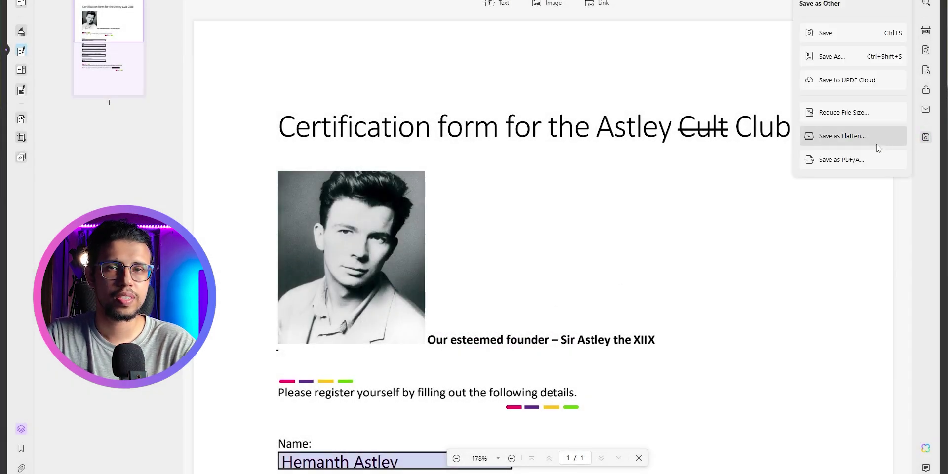
click(842, 114)
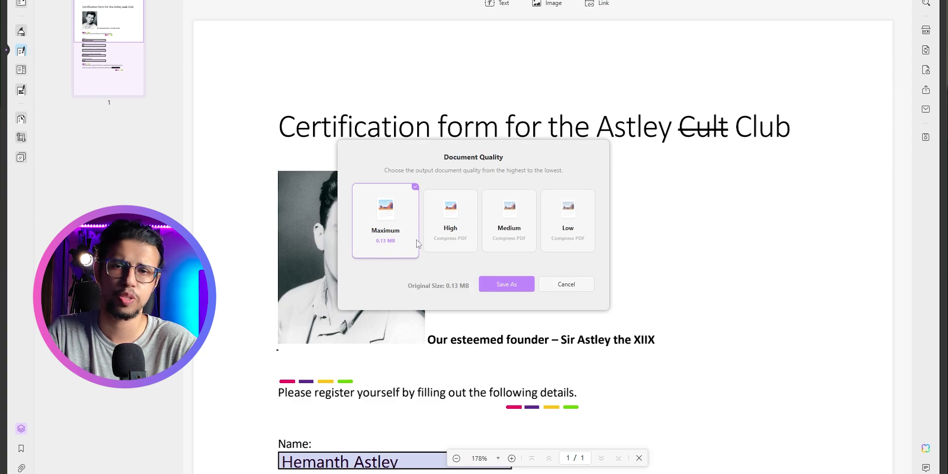
click(444, 243)
click(497, 240)
click(576, 245)
click(497, 237)
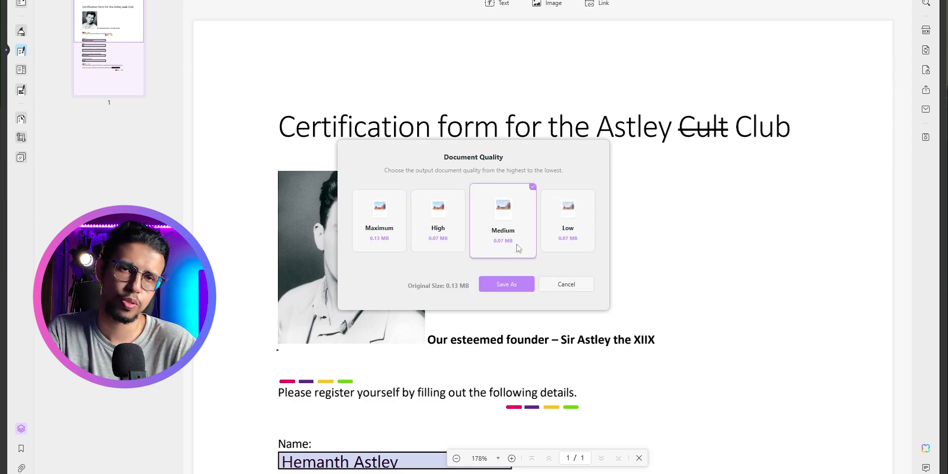
click(442, 247)
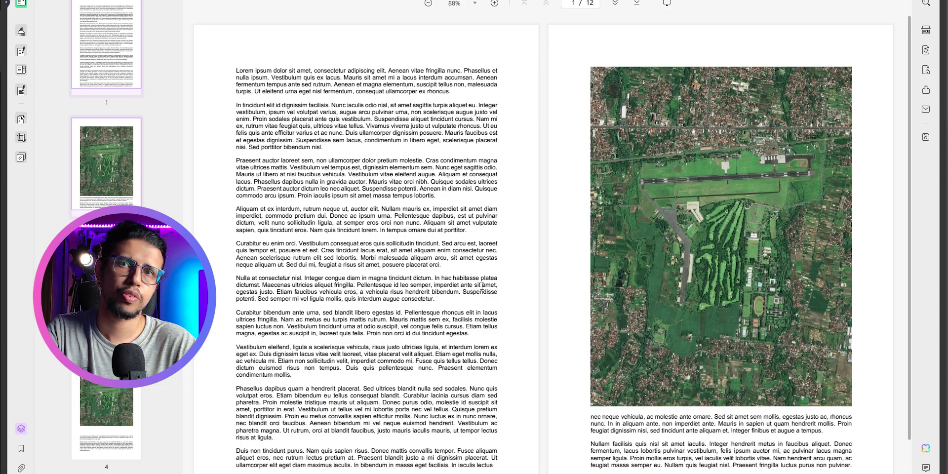
Compress this document at High quality (0.56 MB) and save the compressed copy
scroll(612, 302, down, 10)
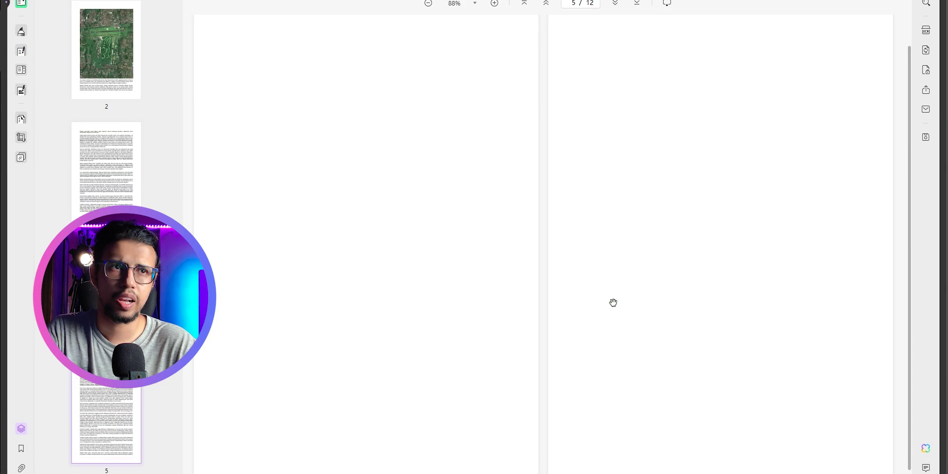
scroll(613, 302, down, 15)
click(926, 138)
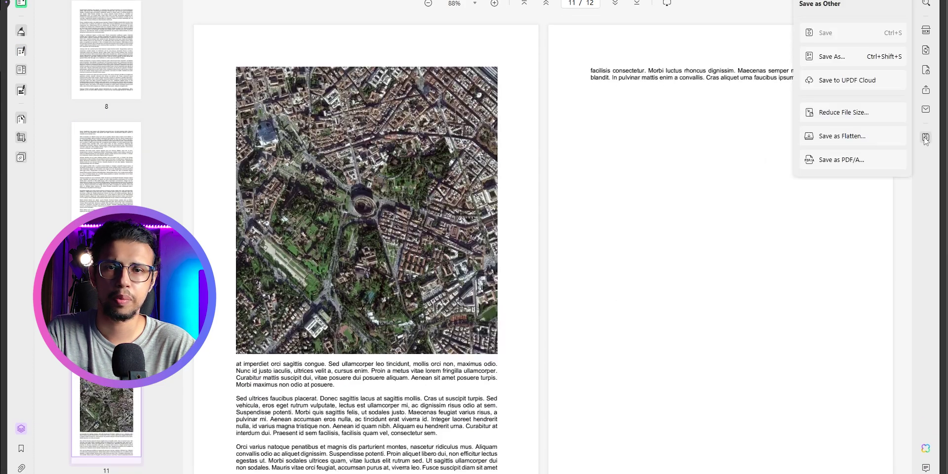
click(853, 119)
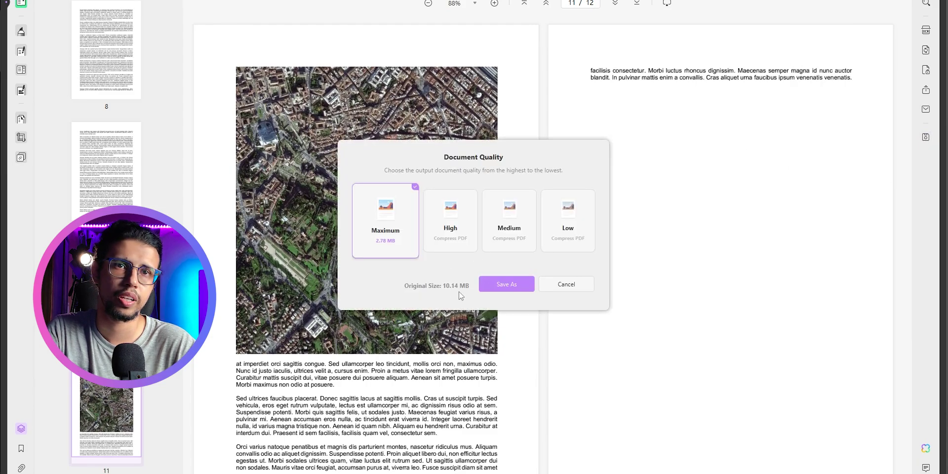
click(449, 239)
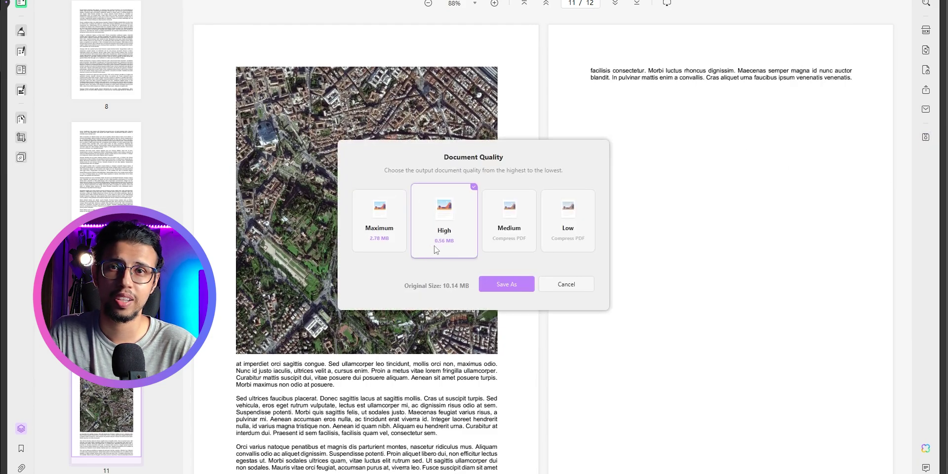
click(499, 285)
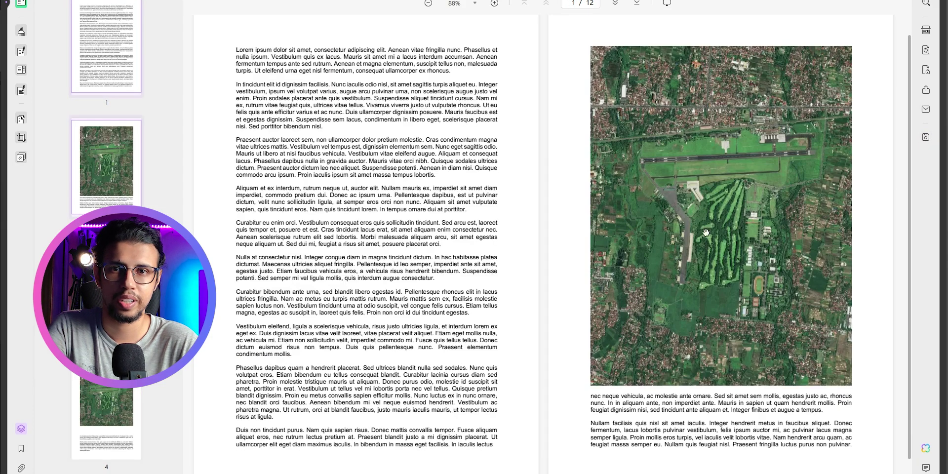
Cancel the Document Quality compression dialog to view the _max copy's pages
scroll(474, 254, up, 20)
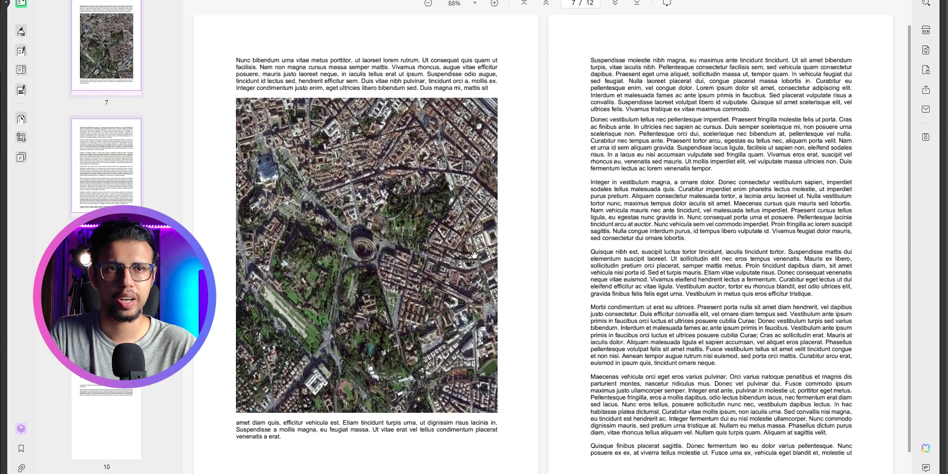
ctrl+scroll(681, 266, up, 5)
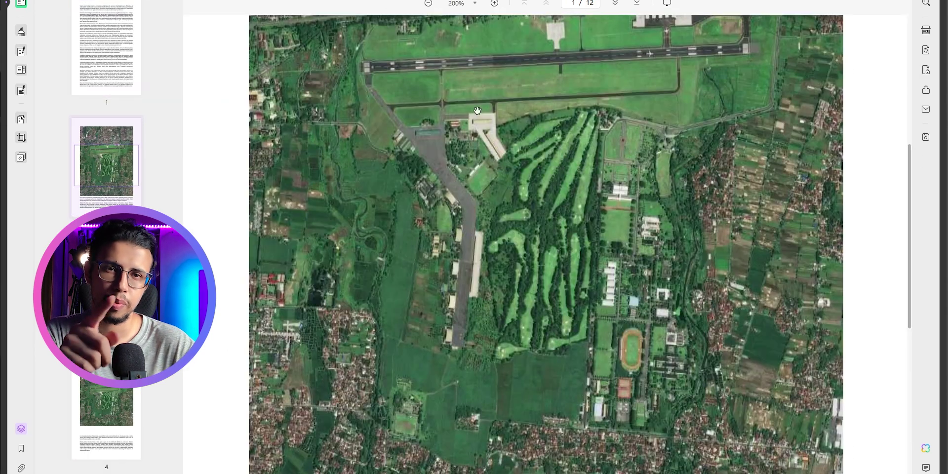
drag(443, 85, 432, 122)
drag(403, 215, 412, 198)
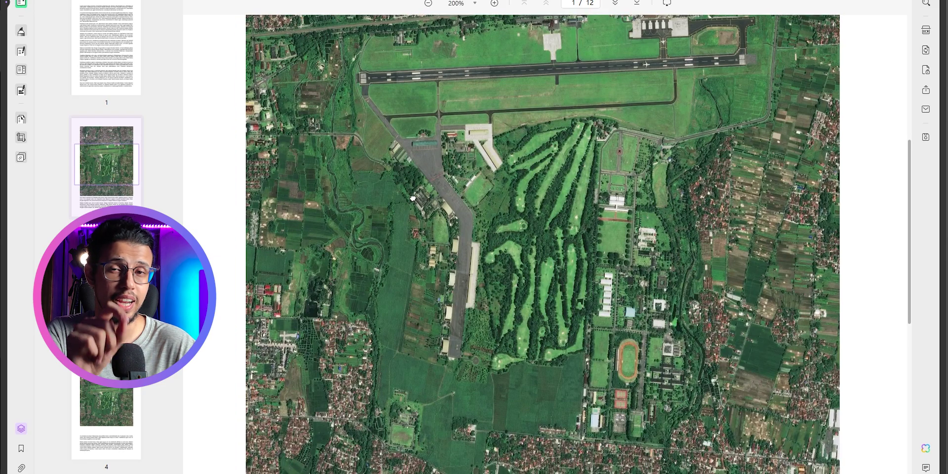
drag(600, 255, 625, 202)
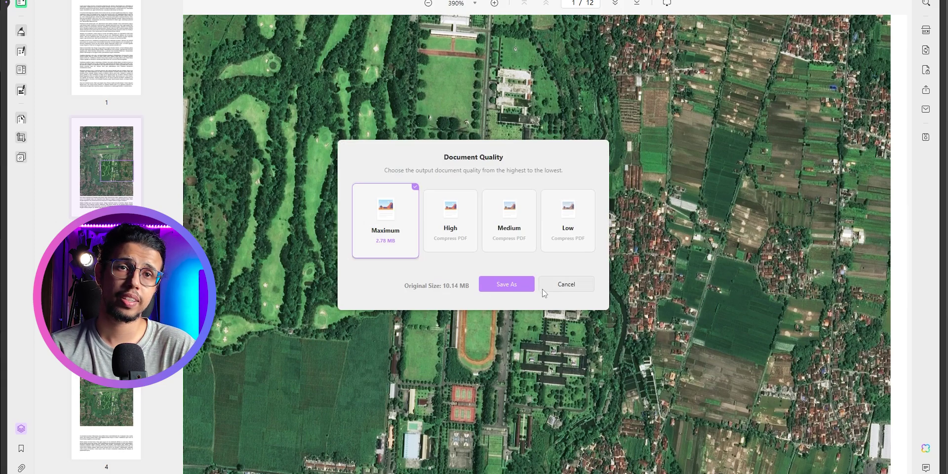
click(541, 288)
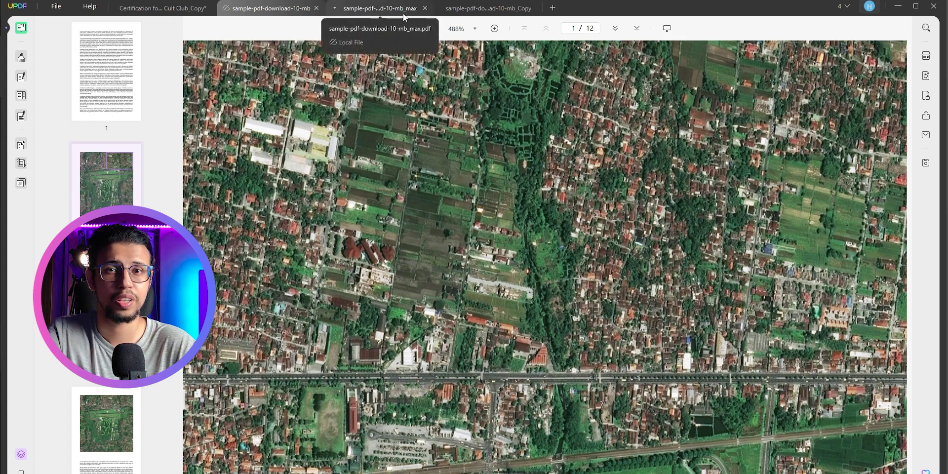
click(351, 9)
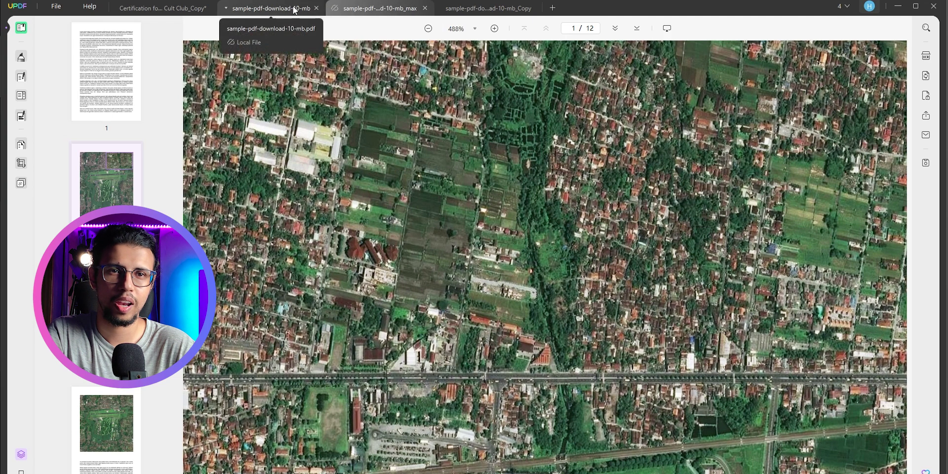
click(292, 9)
click(371, 10)
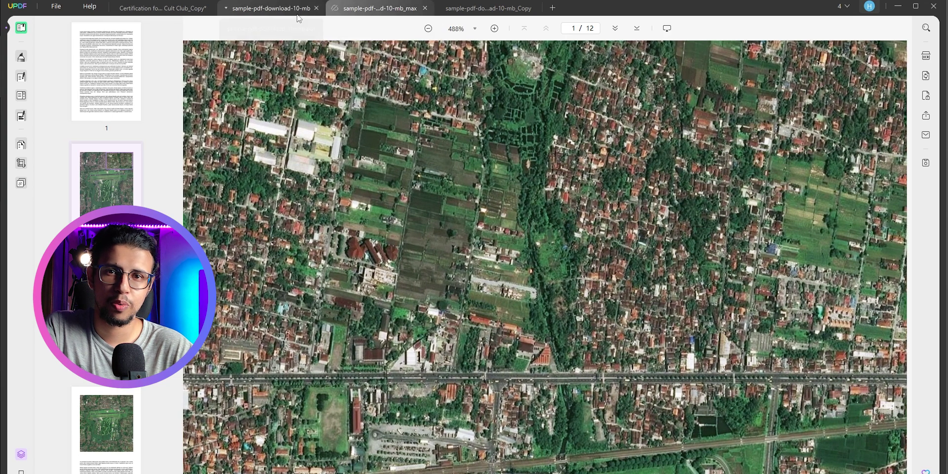
click(269, 9)
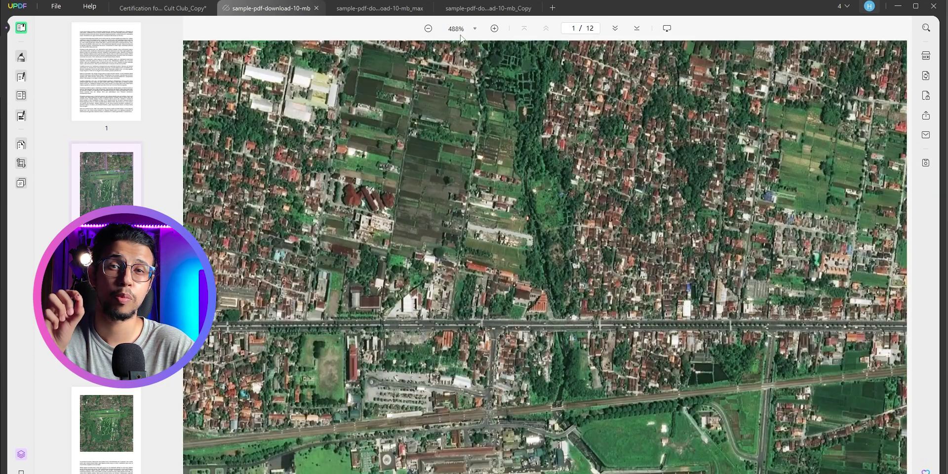
click(460, 29)
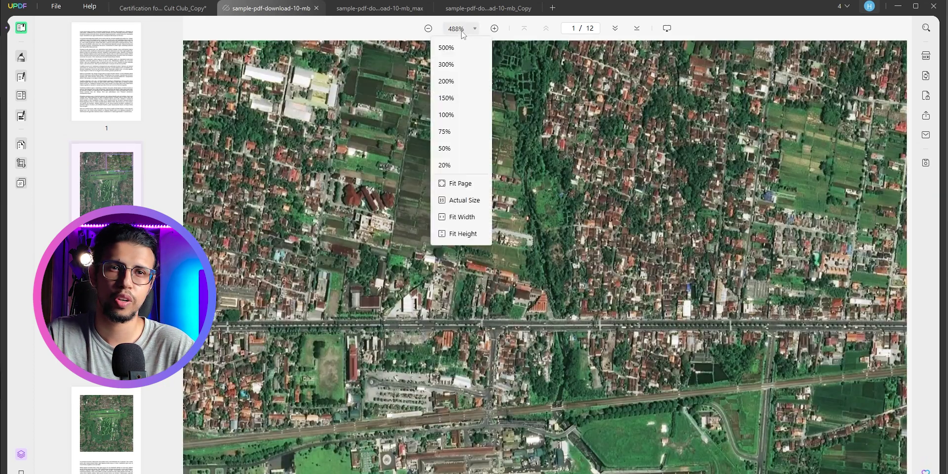
click(455, 48)
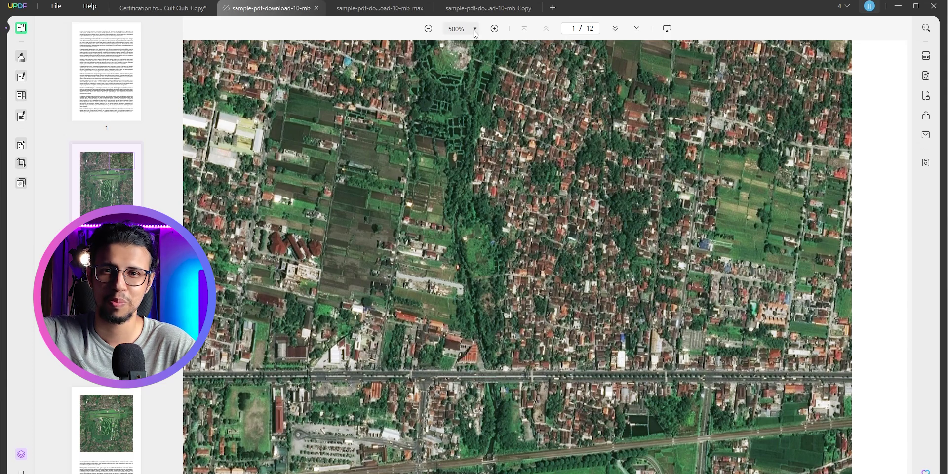
click(475, 30)
click(466, 44)
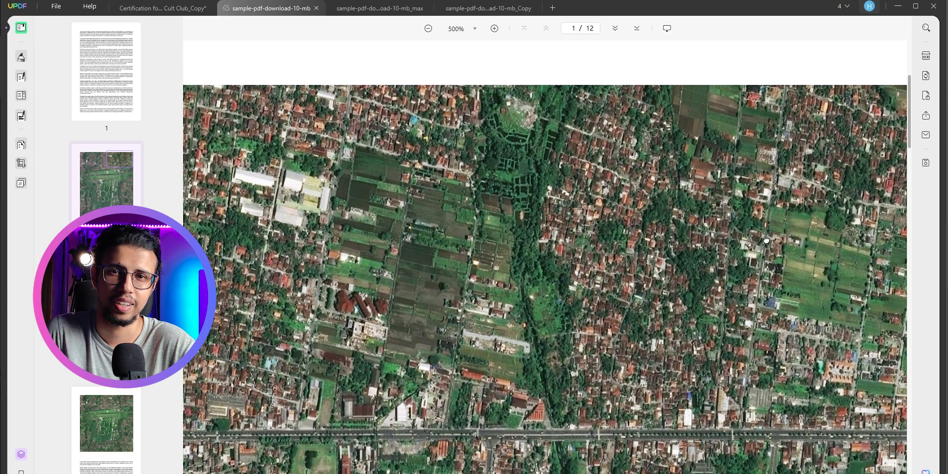
drag(766, 241, 760, 210)
click(387, 9)
click(475, 29)
click(459, 46)
scroll(644, 243, down, 5)
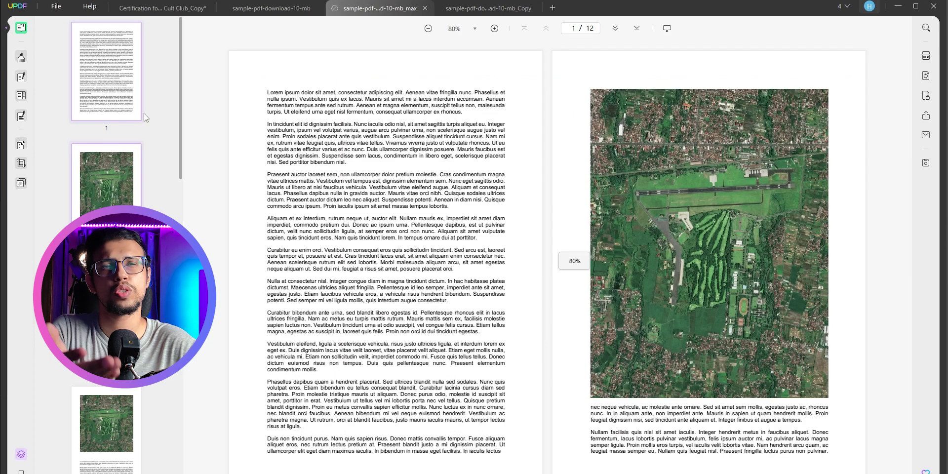
In the page thumbnails, move page 3 after page 5 and select page 11
click(25, 146)
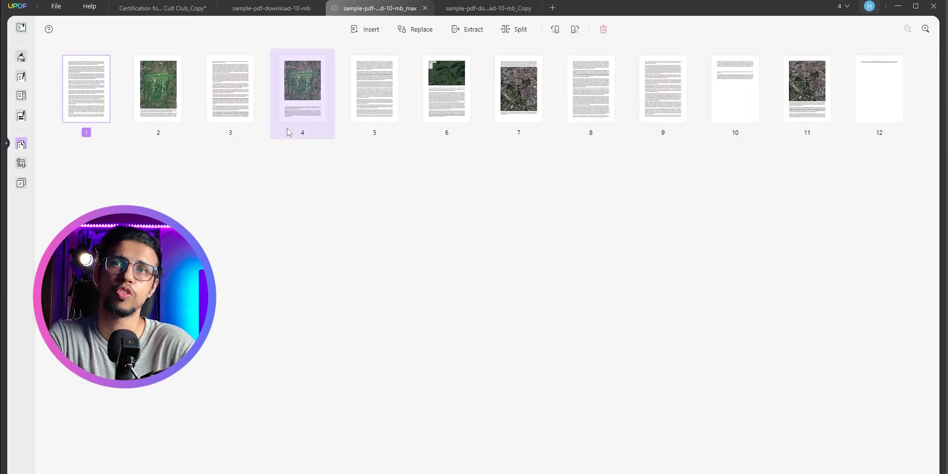
drag(242, 113, 394, 140)
click(815, 68)
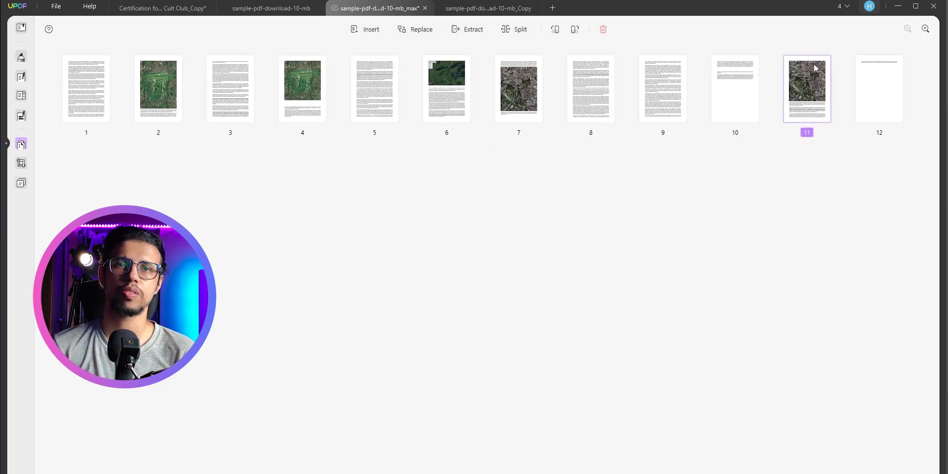
Extract page 11 into a new one-page _max_Extract document
click(474, 30)
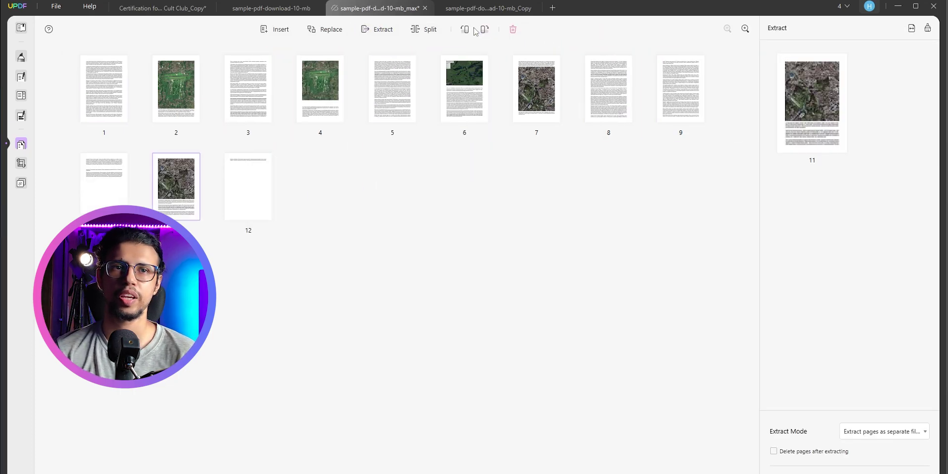
click(889, 436)
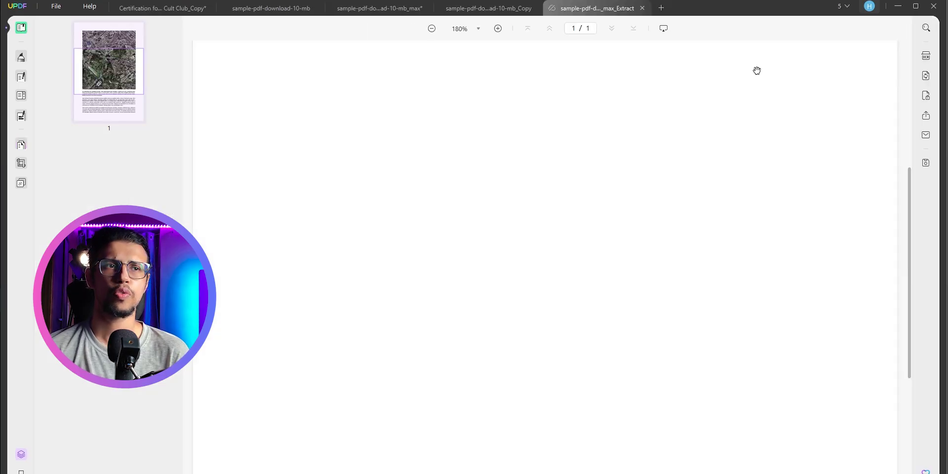
scroll(515, 262, down, 10)
scroll(514, 262, up, 10)
scroll(514, 263, down, 10)
scroll(514, 263, up, 10)
scroll(514, 263, down, 10)
scroll(514, 263, up, 10)
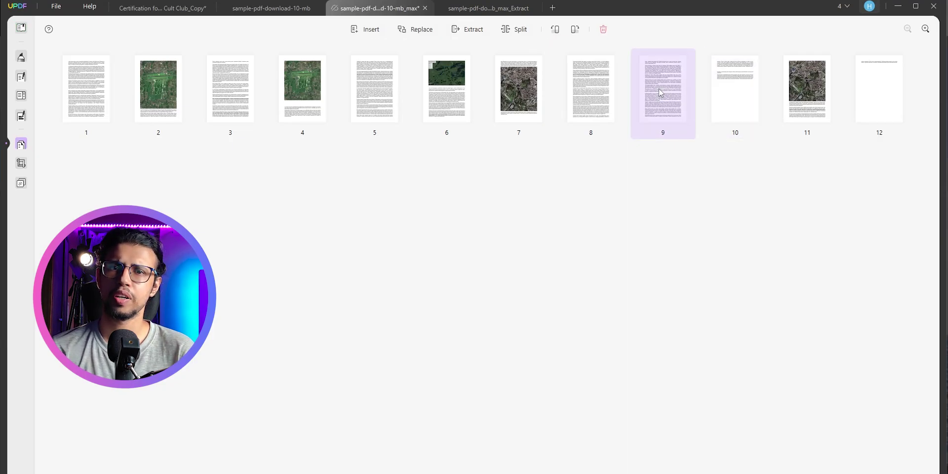
Replace page 9 with the Application for Naturalization form and view it
right_click(659, 92)
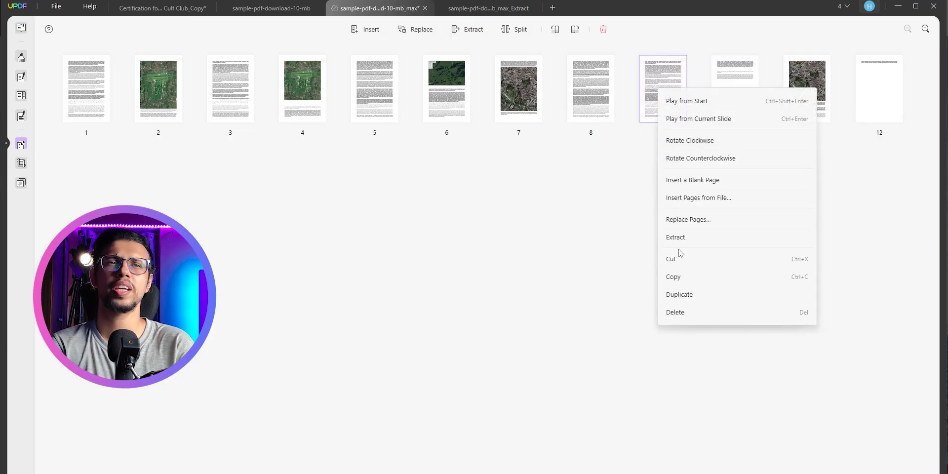
click(688, 219)
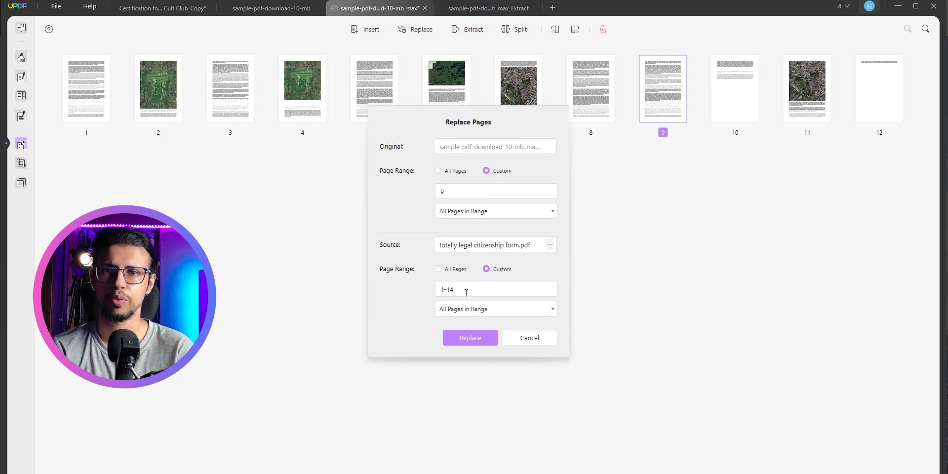
click(472, 337)
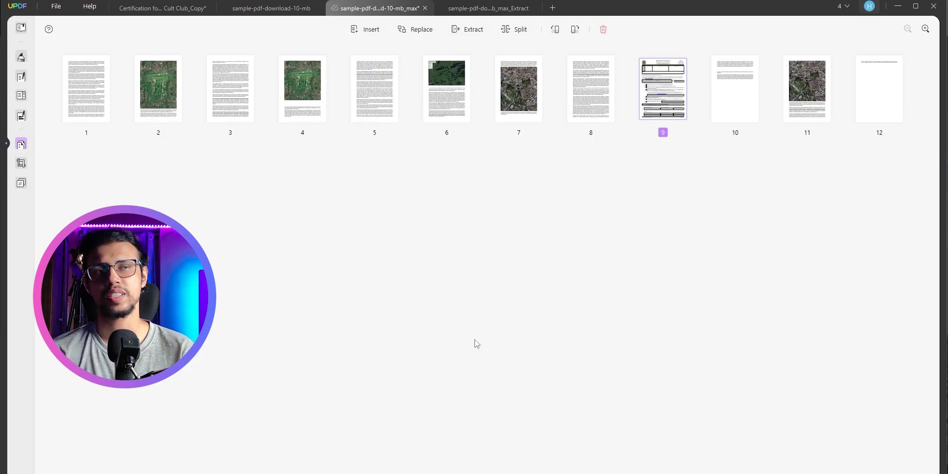
double_click(663, 88)
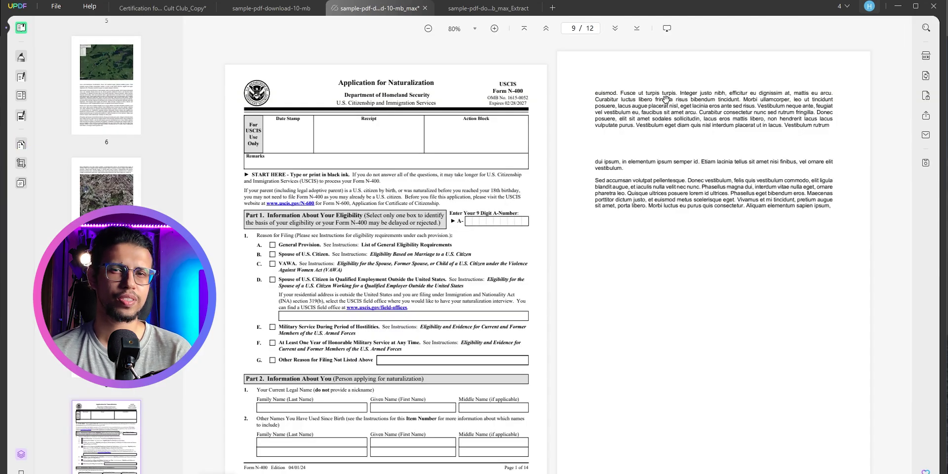
click(106, 171)
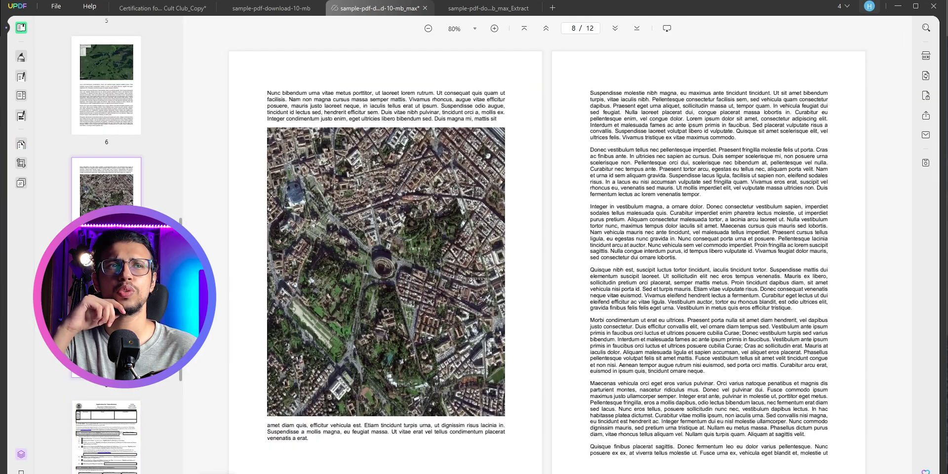
scroll(385, 246, down, 10)
Rotate page 11 to landscape and open it for reading
click(21, 144)
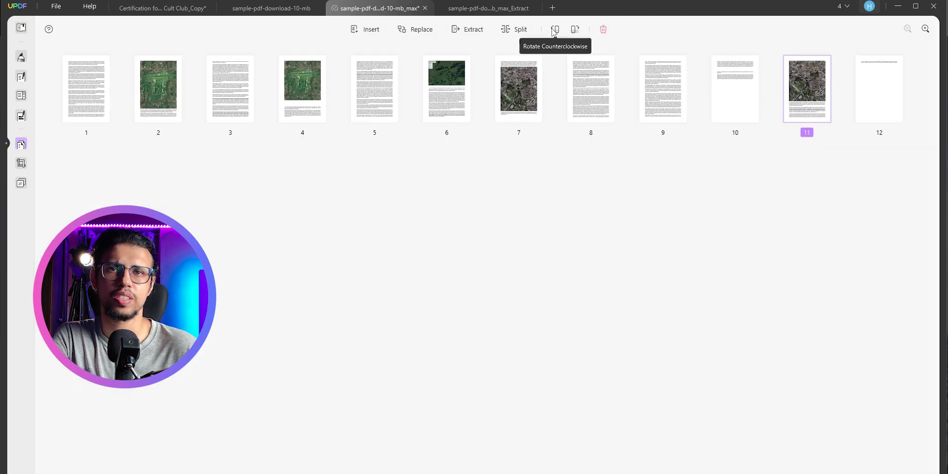
click(555, 29)
click(574, 29)
click(575, 29)
double_click(806, 89)
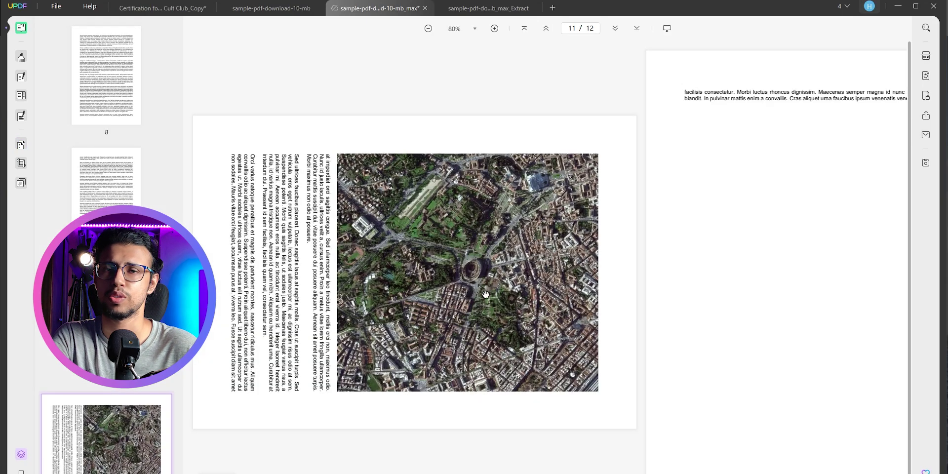
scroll(486, 295, up, 5)
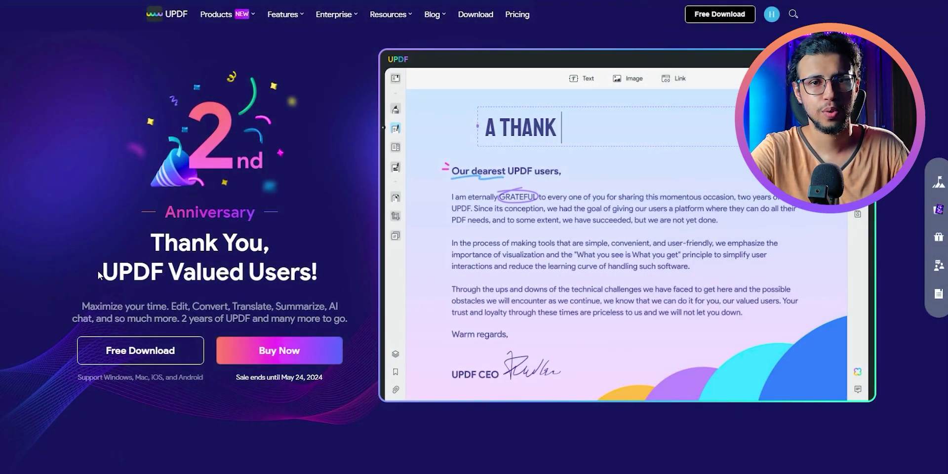
Scroll the anniversary timeline down to 'Till Now | UPDF V1.7.11' with its Free Download button
drag(149, 309, 301, 324)
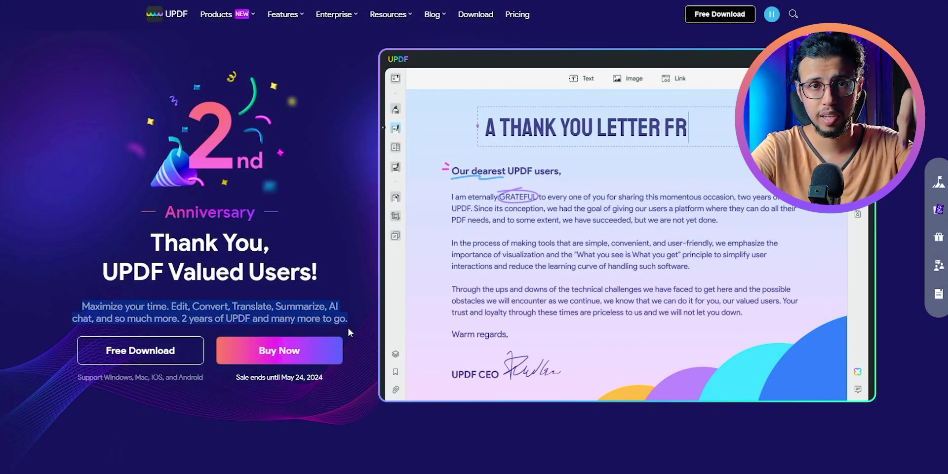
click(71, 427)
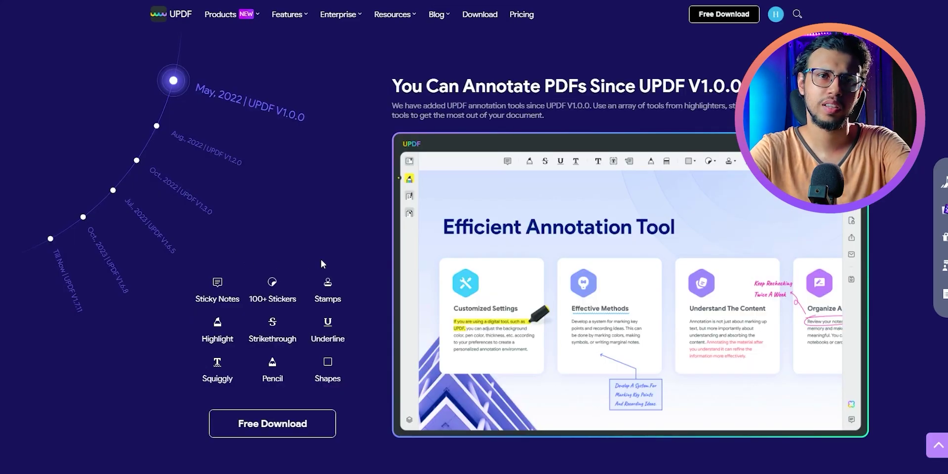
scroll(321, 258, down, 5)
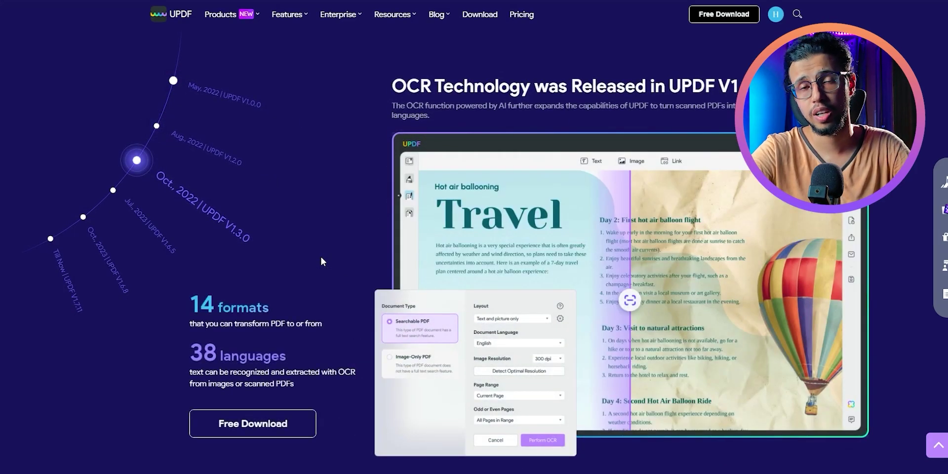
scroll(320, 261, down, 2)
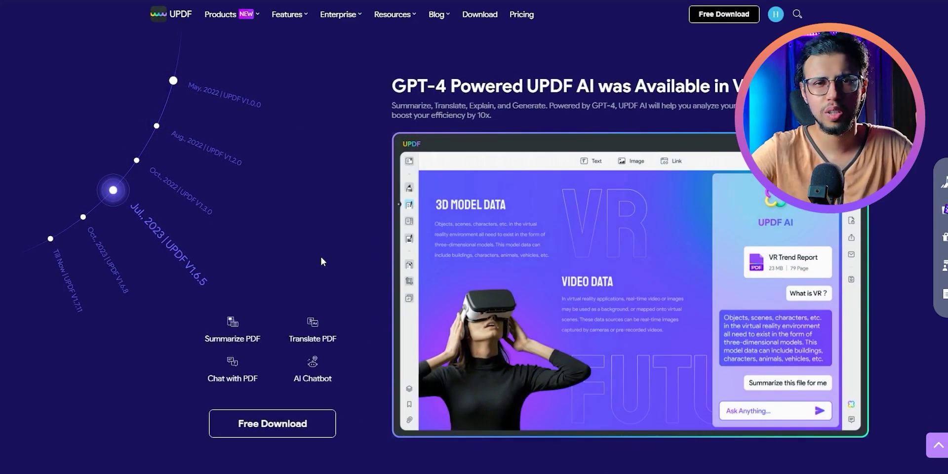
scroll(321, 261, down, 2)
scroll(322, 261, down, 2)
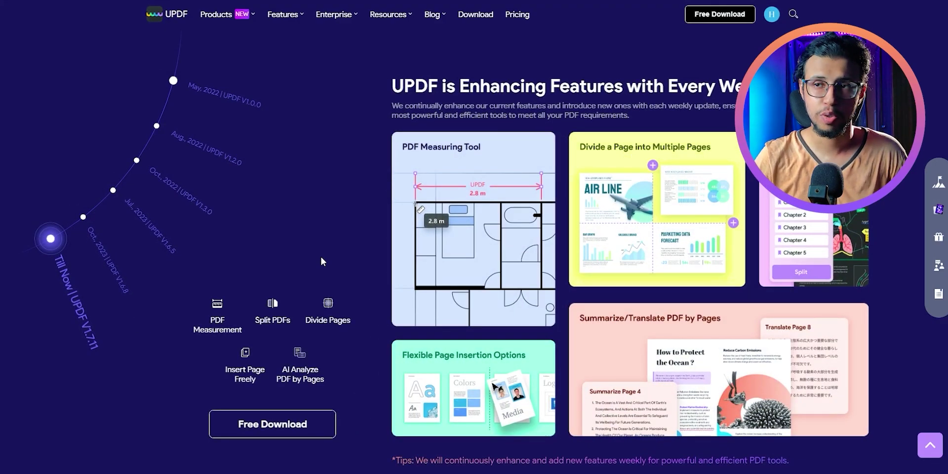
scroll(320, 258, down, 2)
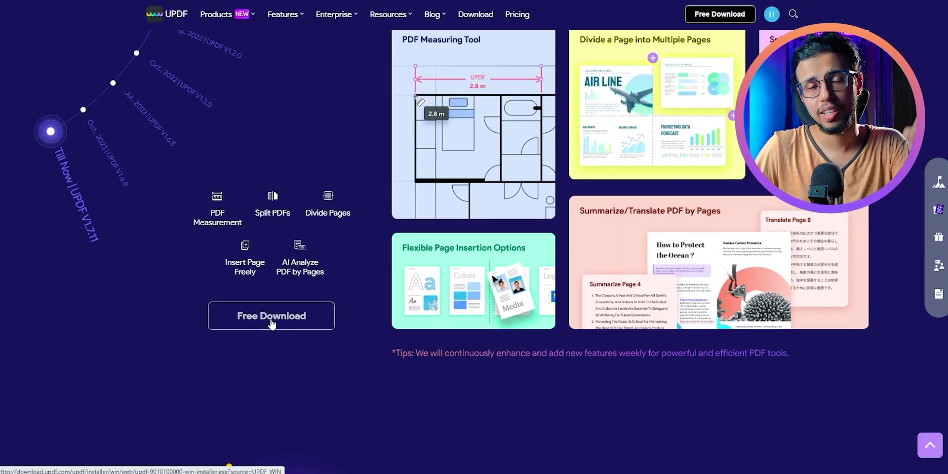